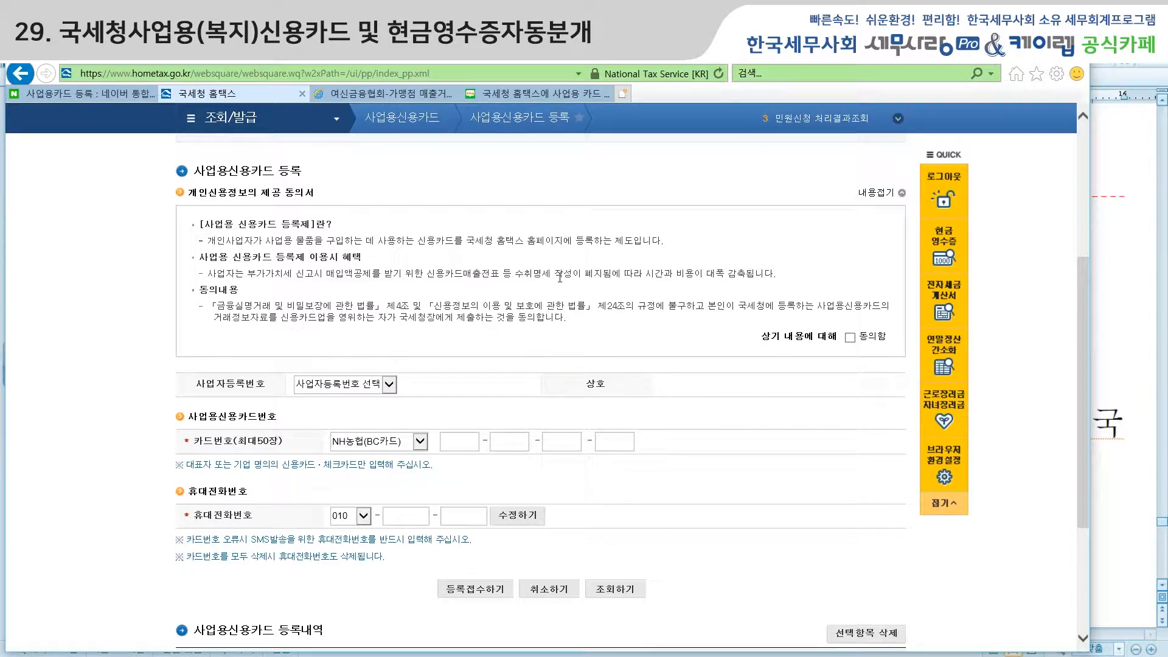
# Agree to the credit information consent on the Hometax business credit card registration page and review the registration form
pyautogui.click(850, 339)
pyautogui.scroll(-3, 461, 496)
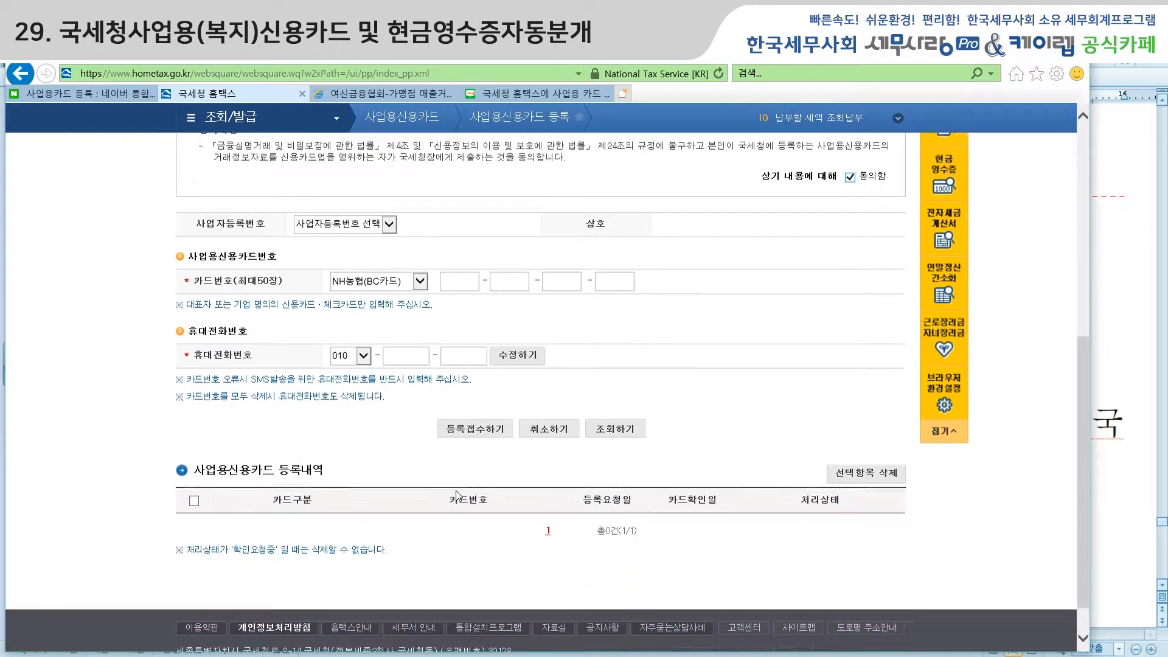
pyautogui.scroll(2, 462, 497)
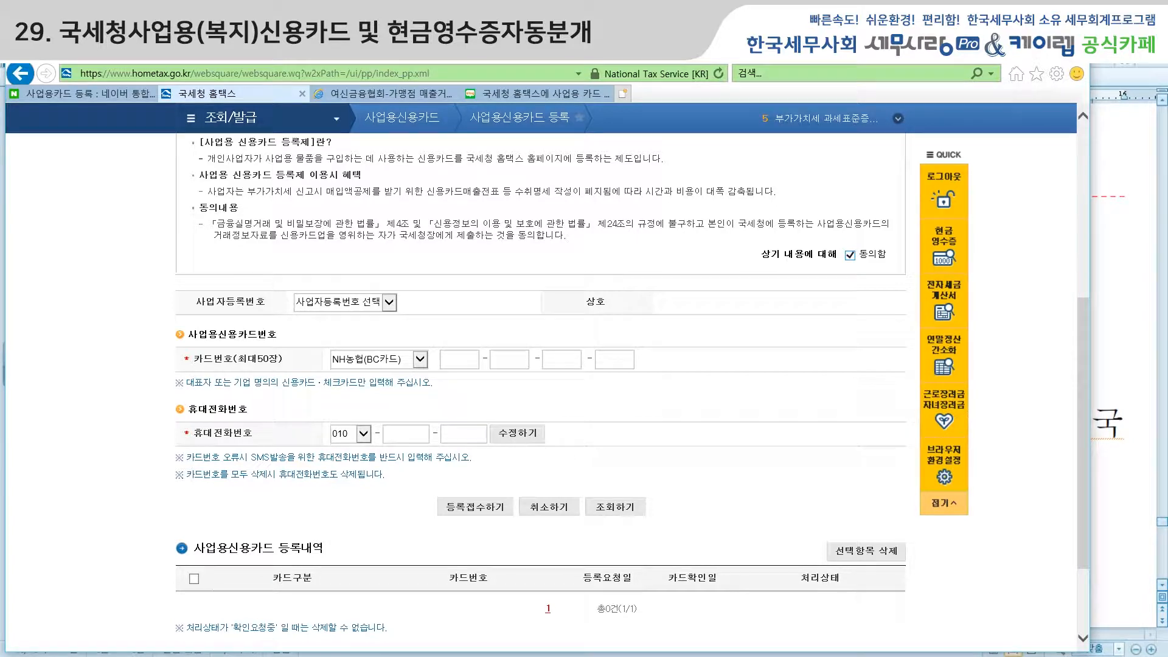
# Switch to 세무사랑 Pro and open the 국세청사업용(복지)신용카드 screen
pyautogui.click(433, 655)
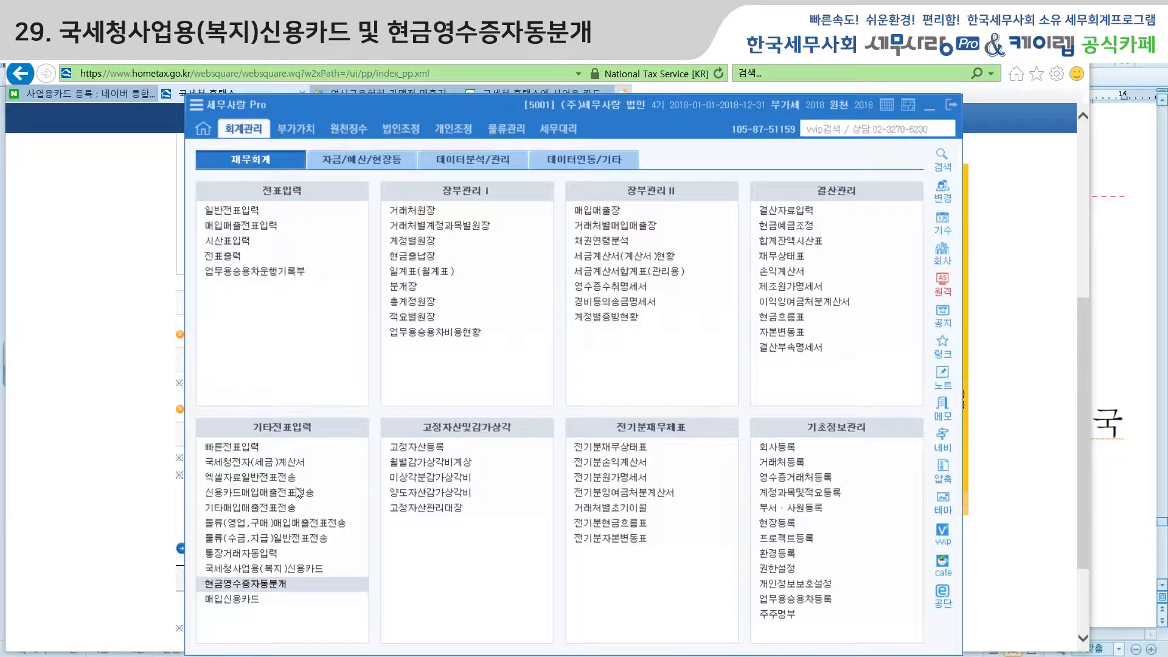
pyautogui.click(274, 568)
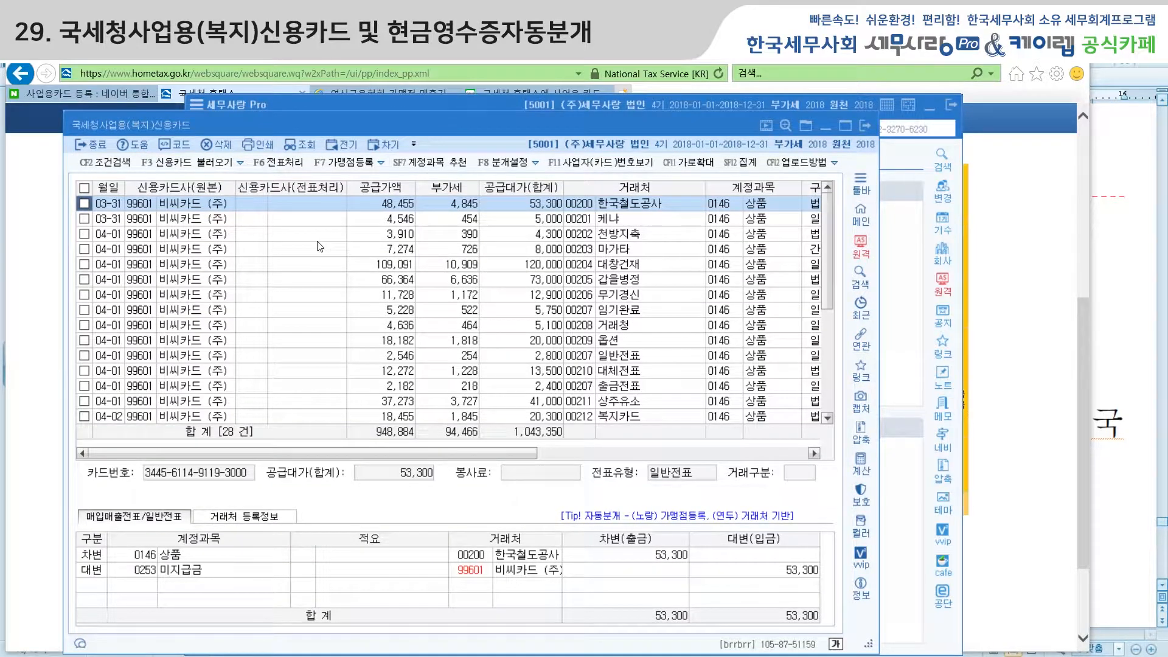
# Review the card type, query period and login options for loading NTS business card data, and close the dialog
pyautogui.click(177, 167)
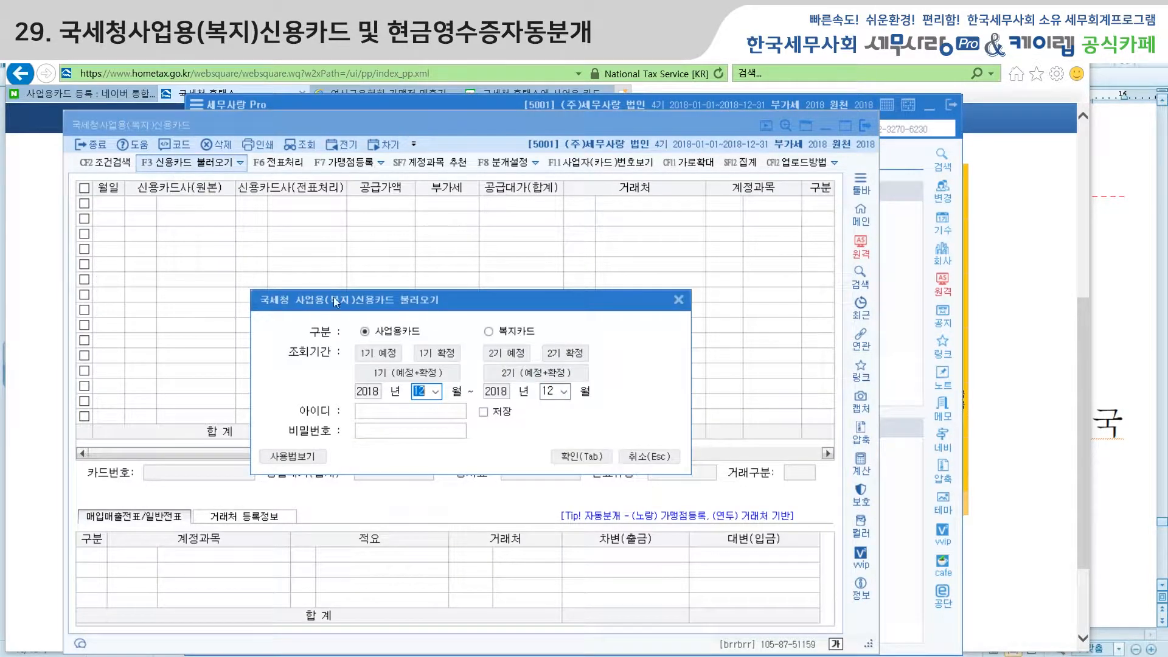
pyautogui.moveTo(472, 303); pyautogui.dragTo(460, 305)
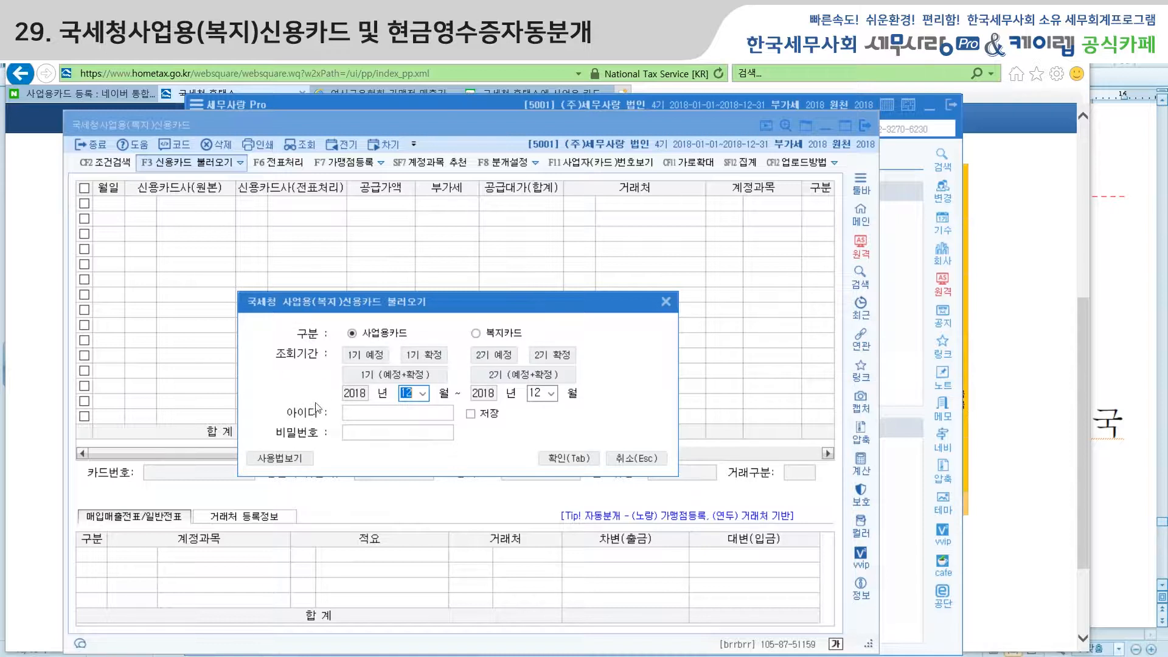
pyautogui.click(553, 359)
pyautogui.click(666, 301)
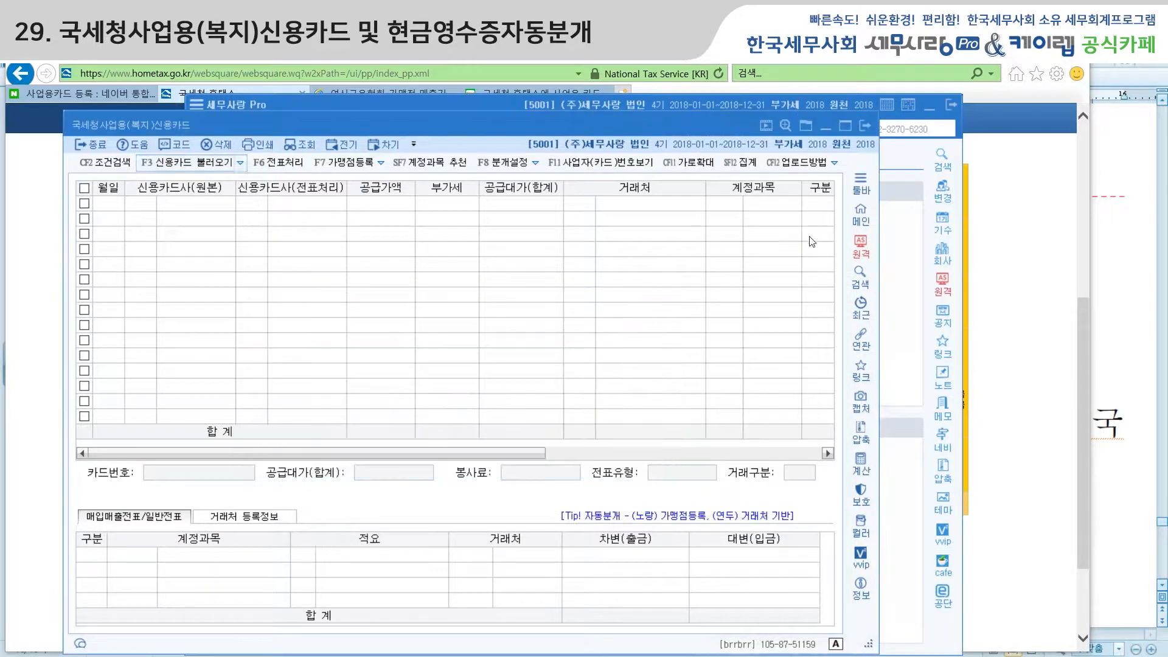
# Examine the 신용카드매입매출전표전송 screen, and go back to check the NTS business card loading options again
pyautogui.click(912, 169)
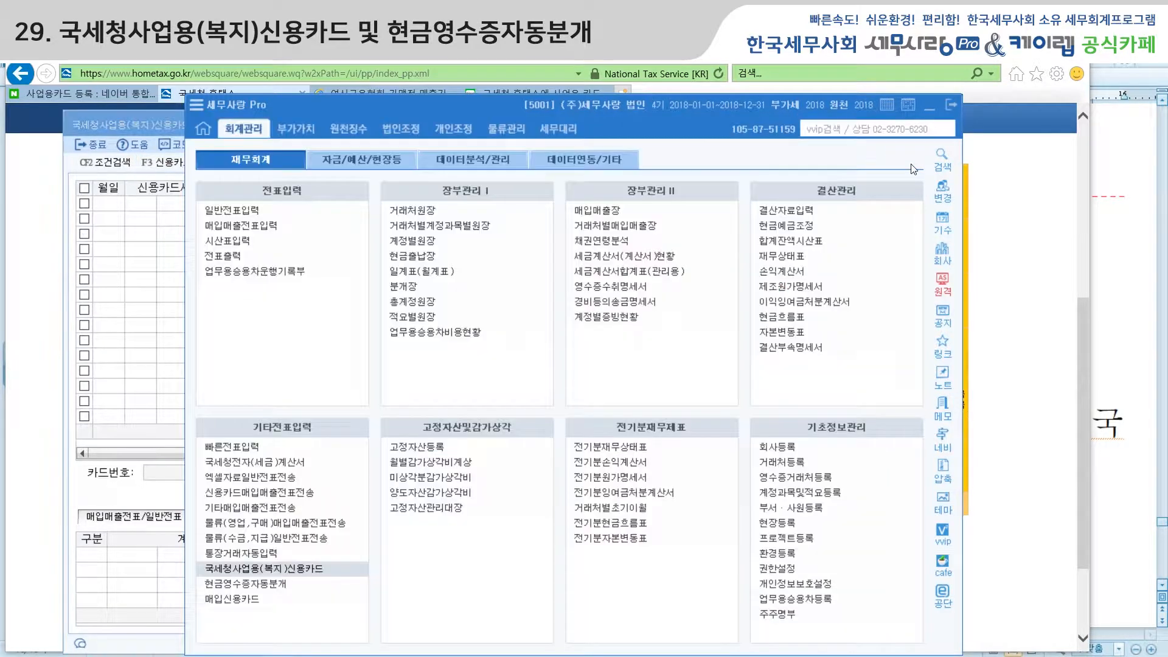
pyautogui.click(280, 490)
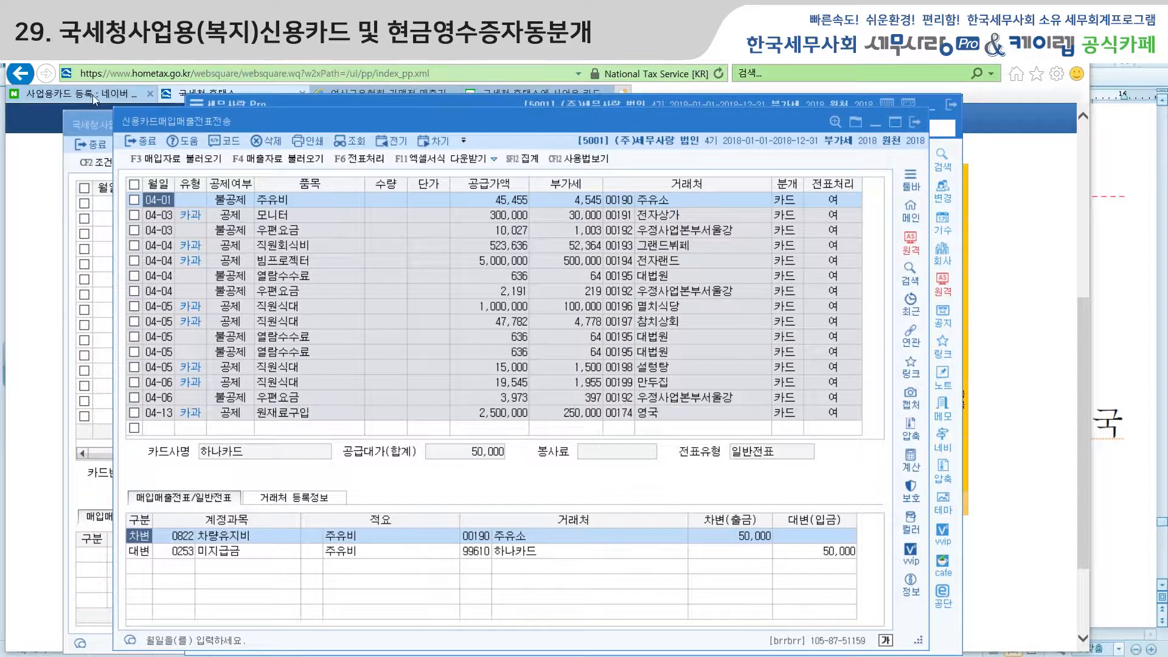
pyautogui.click(91, 117)
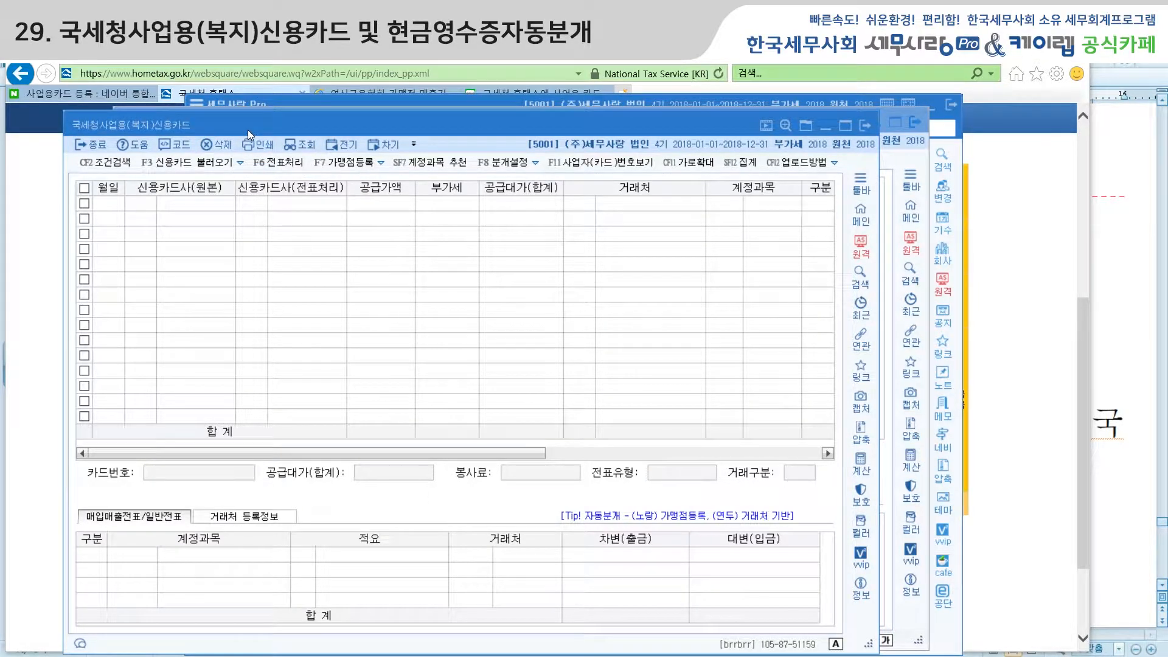
pyautogui.click(176, 164)
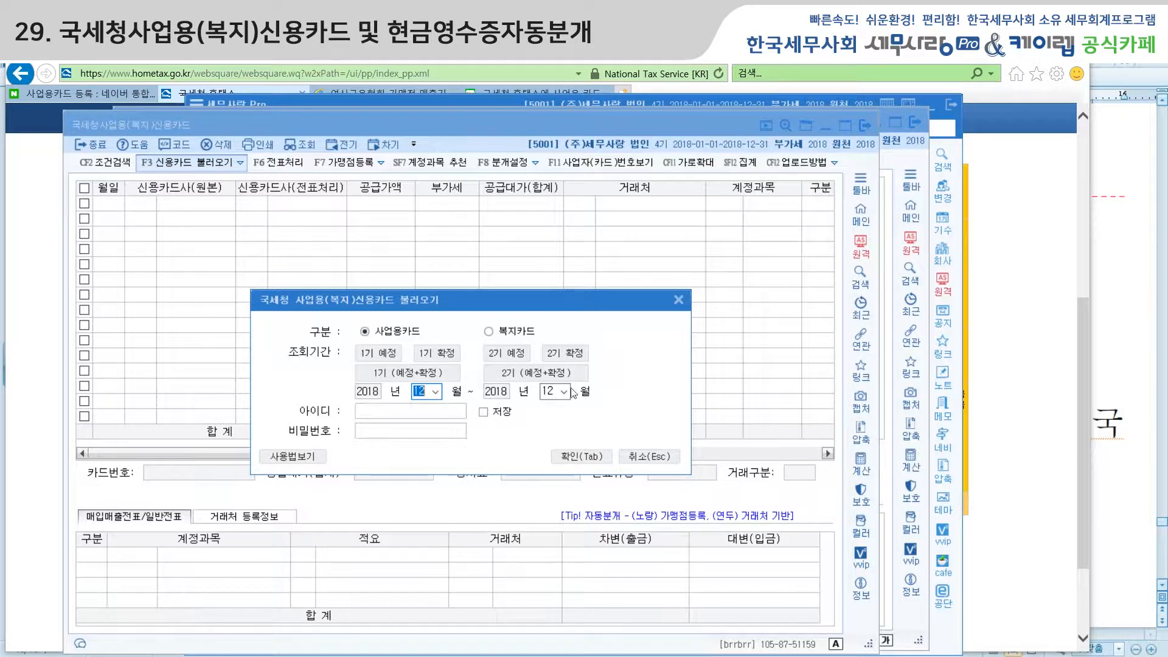
pyautogui.click(678, 300)
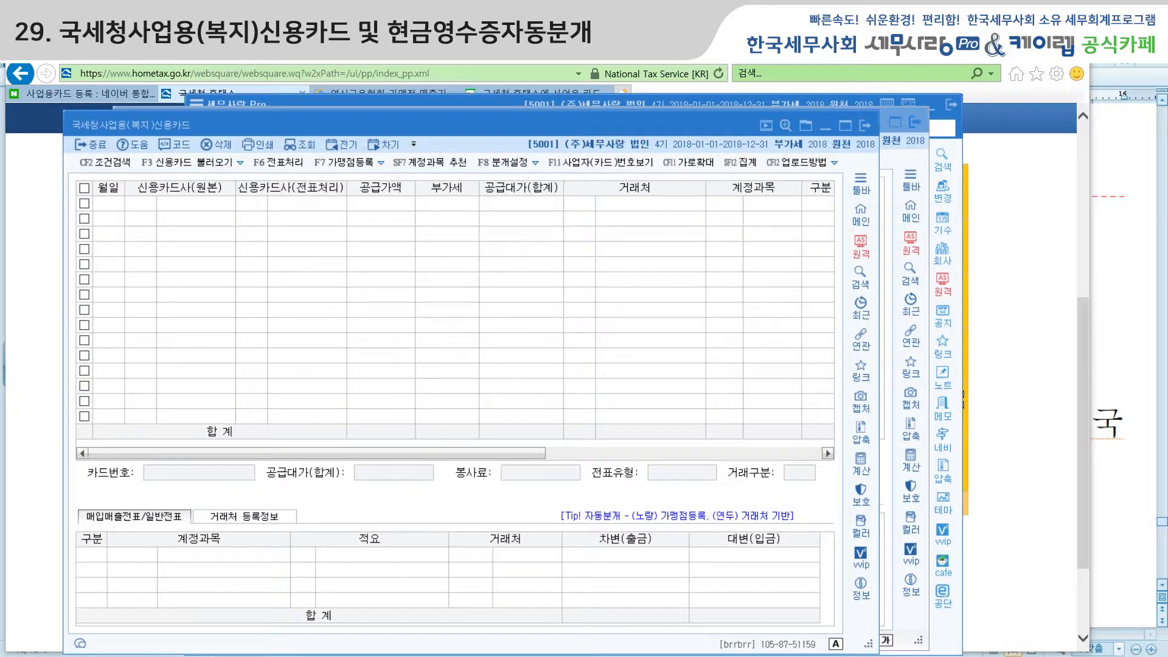
# Load the business card data from 국세청사업용(복지)신용카드.xls with the 거래처 모두 등록 option
pyautogui.moveTo(508, 656)
pyautogui.click(242, 168)
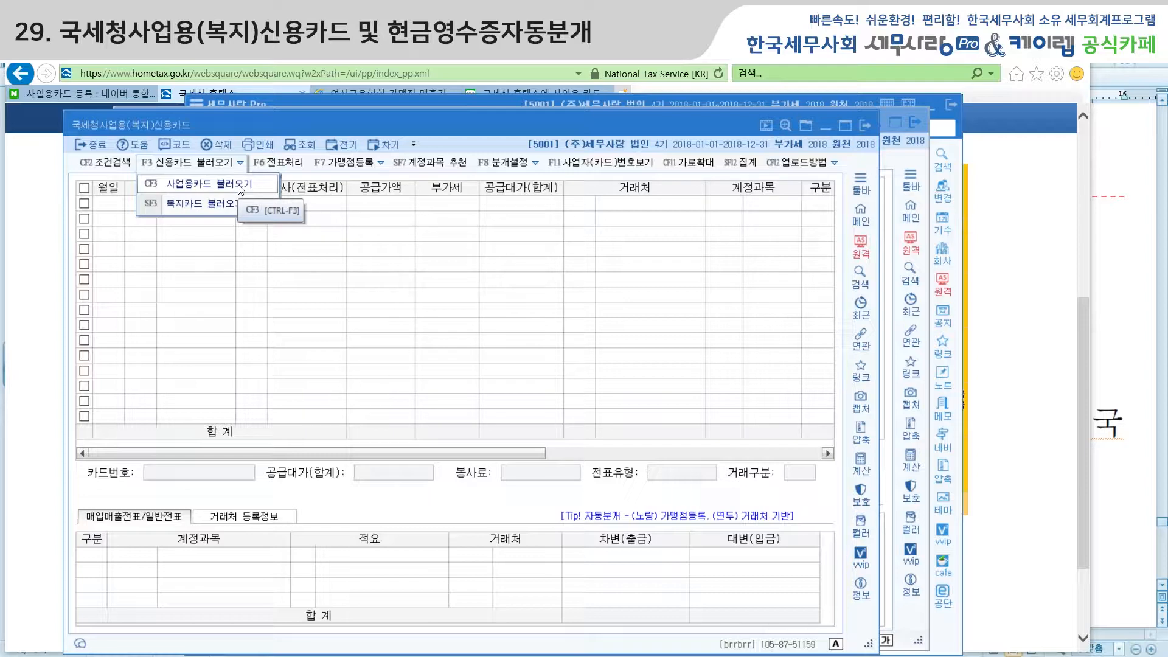
pyautogui.click(241, 189)
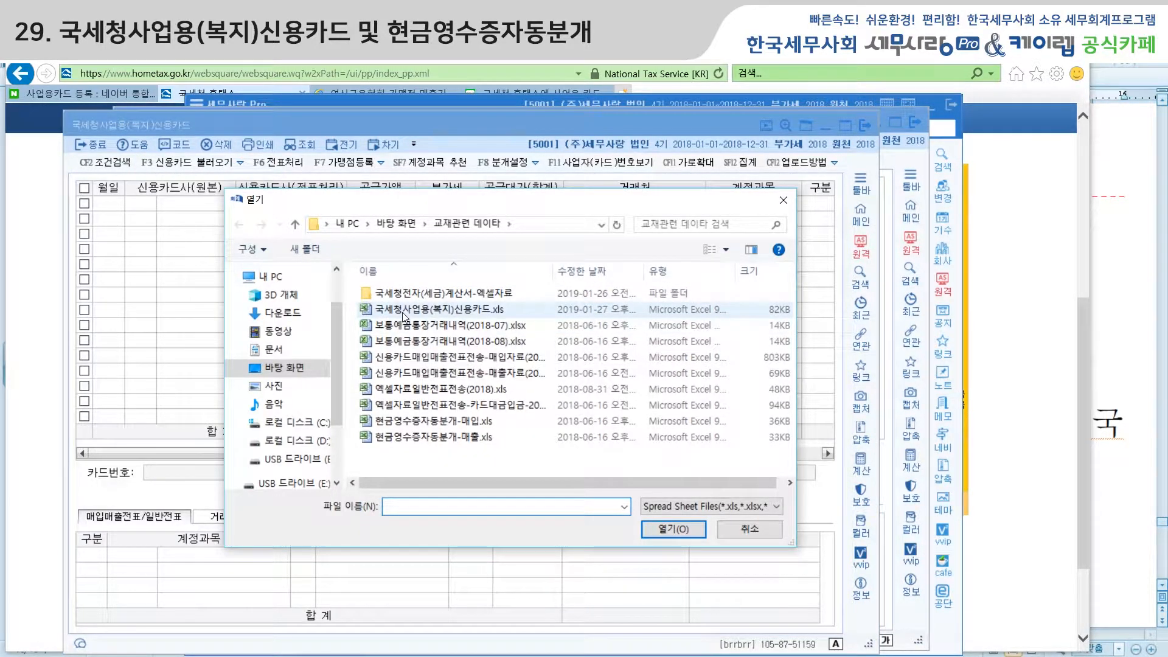
pyautogui.click(442, 313)
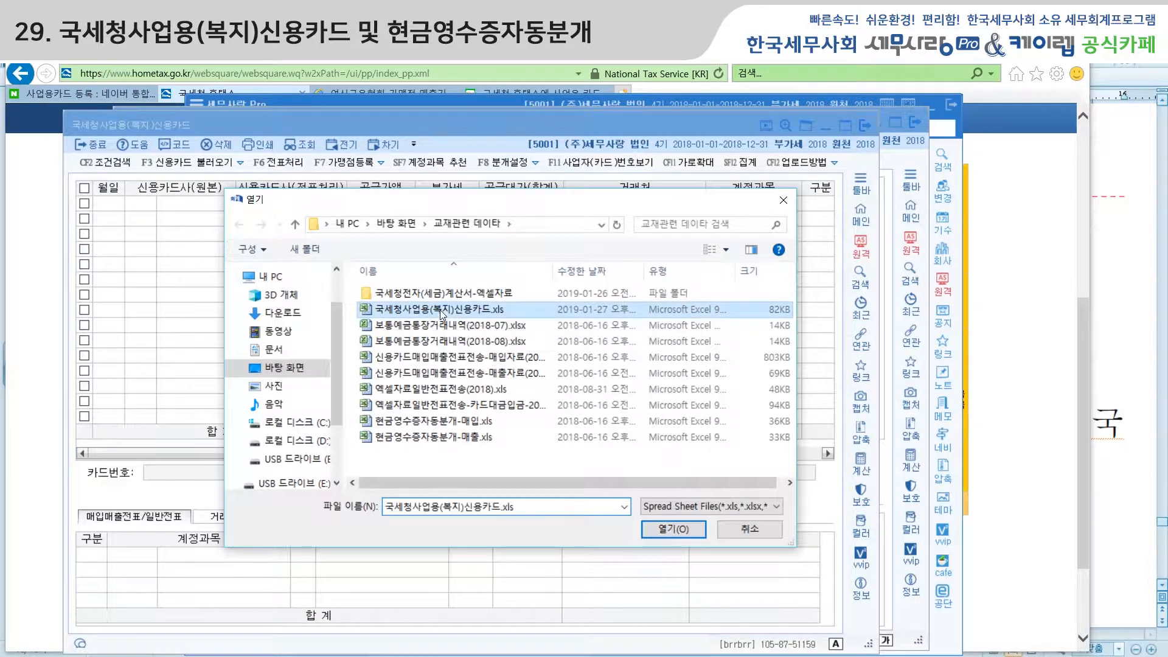
pyautogui.click(667, 529)
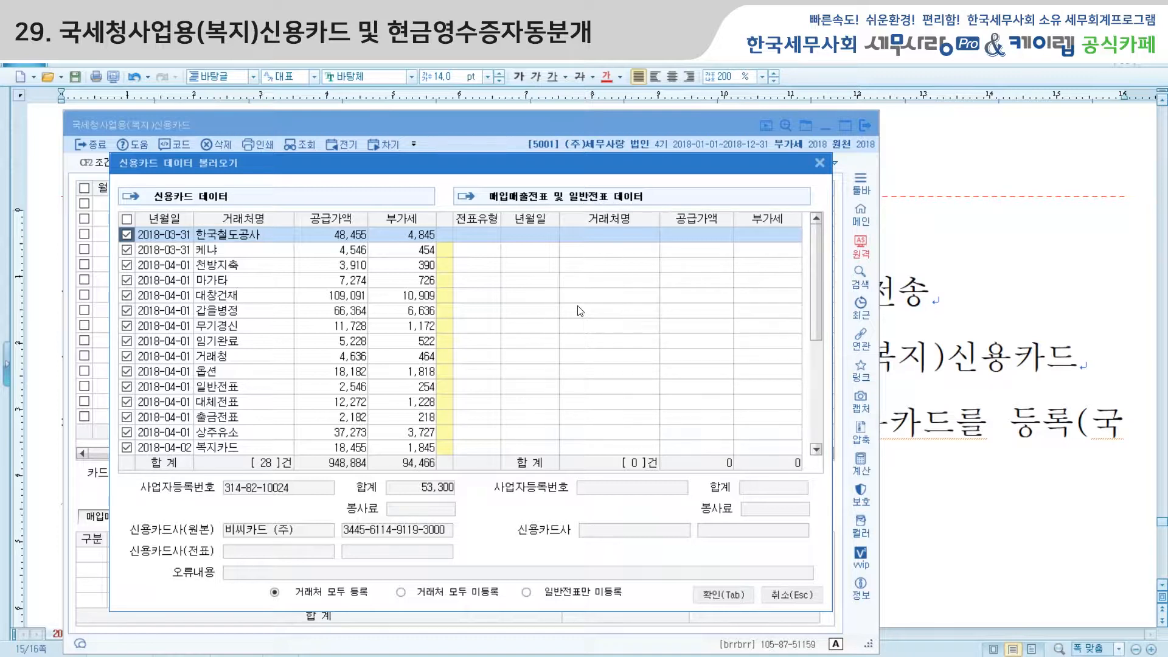
pyautogui.click(723, 594)
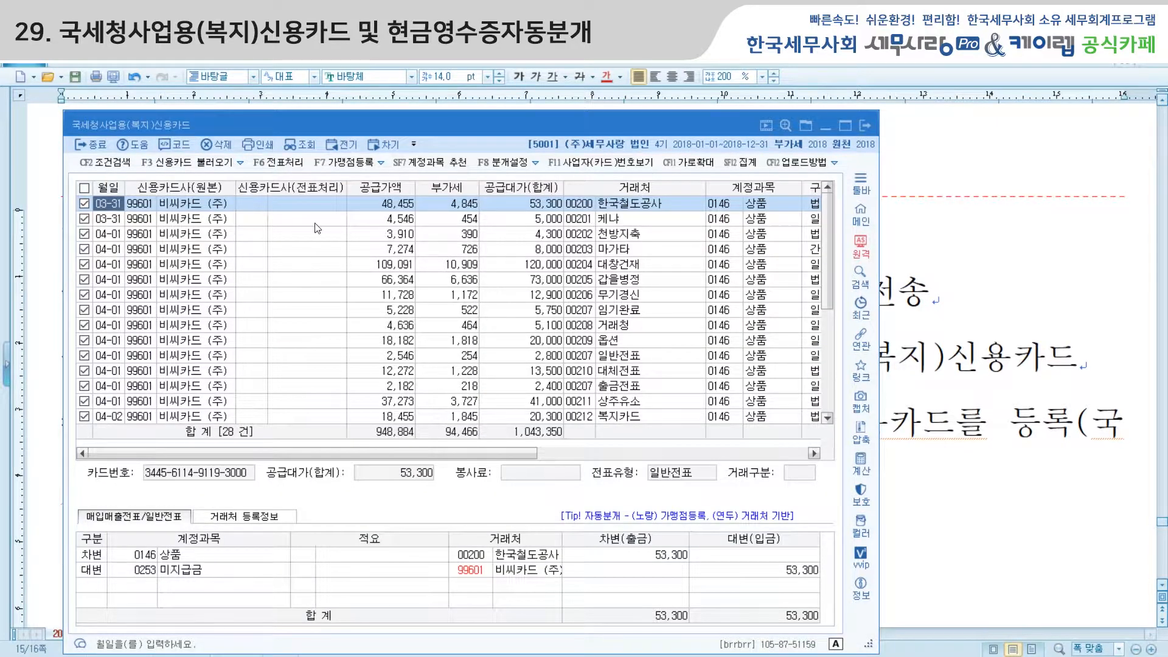
# Review the loaded card rows and set the debit account of all checked rows to 0811 복리후생비 in the journal settings
pyautogui.moveTo(334, 453); pyautogui.dragTo(622, 447)
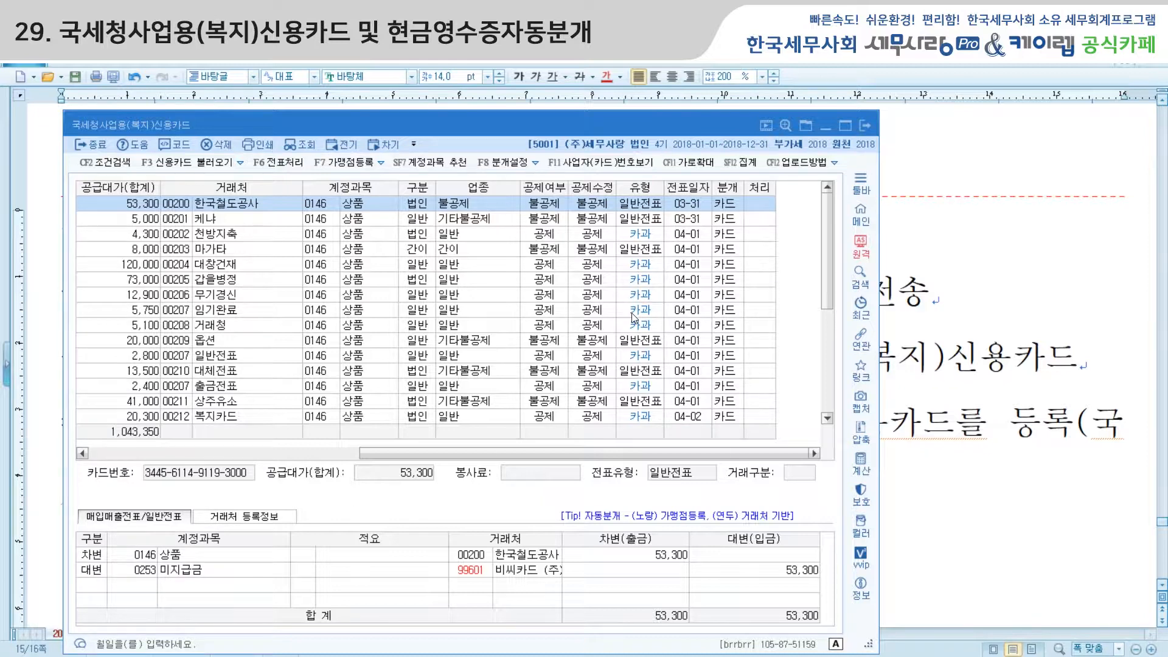
pyautogui.moveTo(624, 451); pyautogui.dragTo(503, 451)
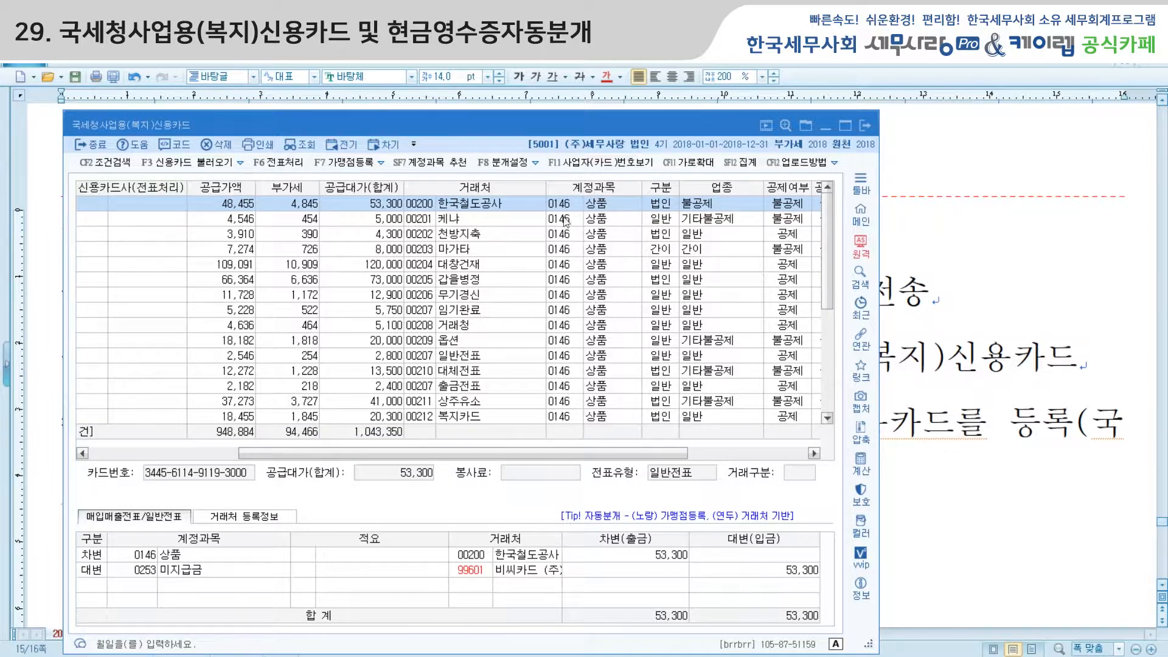
pyautogui.click(502, 162)
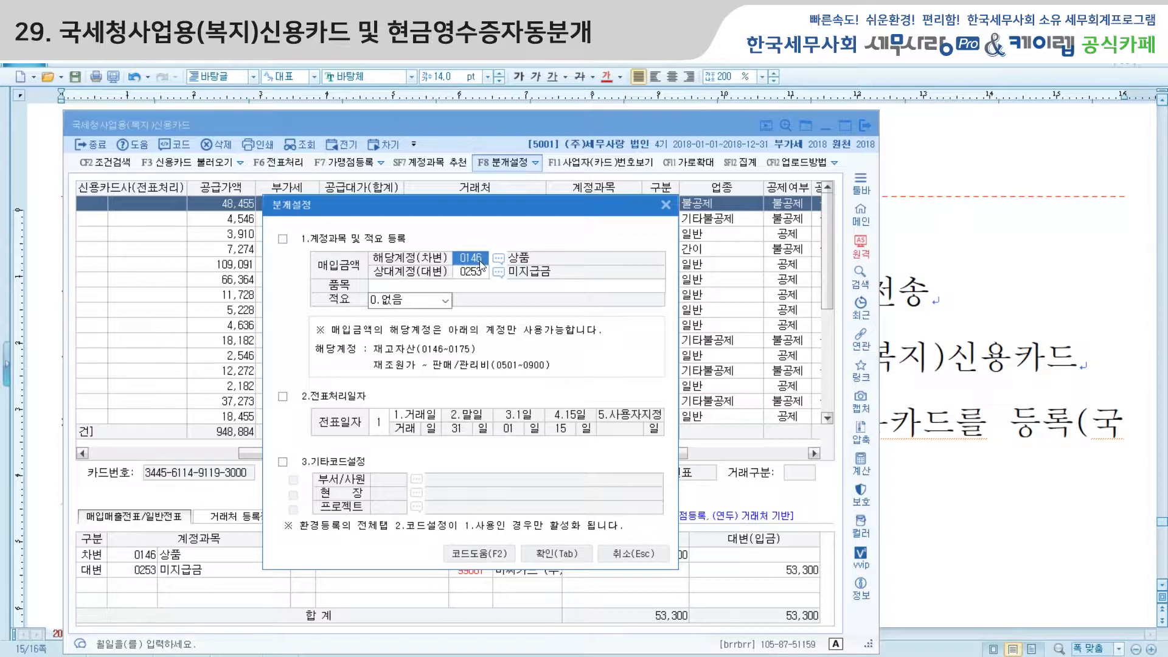
pyautogui.click(282, 239)
pyautogui.click(480, 260)
pyautogui.write('811')
pyautogui.press('Return')
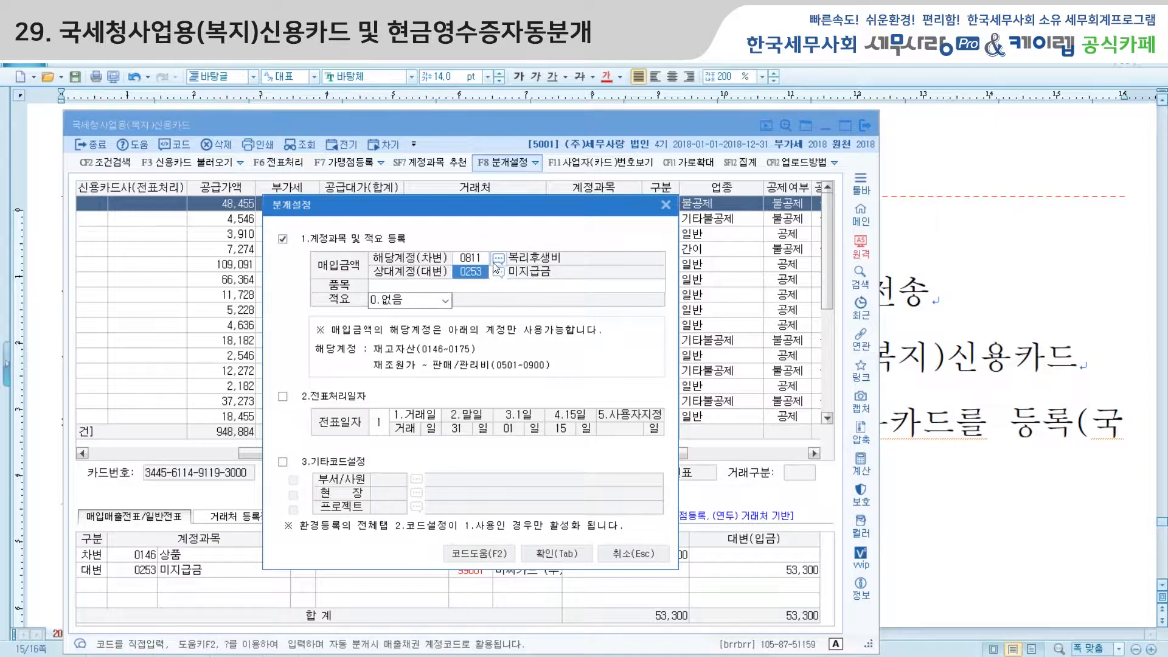
pyautogui.click(557, 553)
pyautogui.click(490, 418)
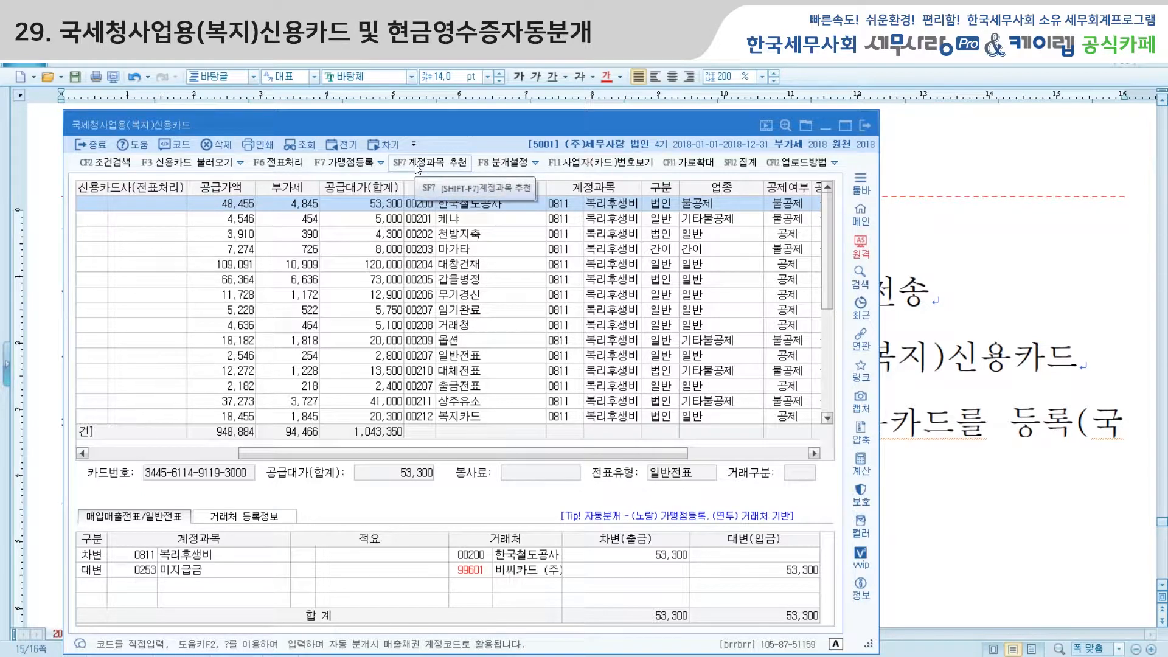
# Examine the batch change options and the account recommendation dialog, leaving both without changes
pyautogui.click(535, 162)
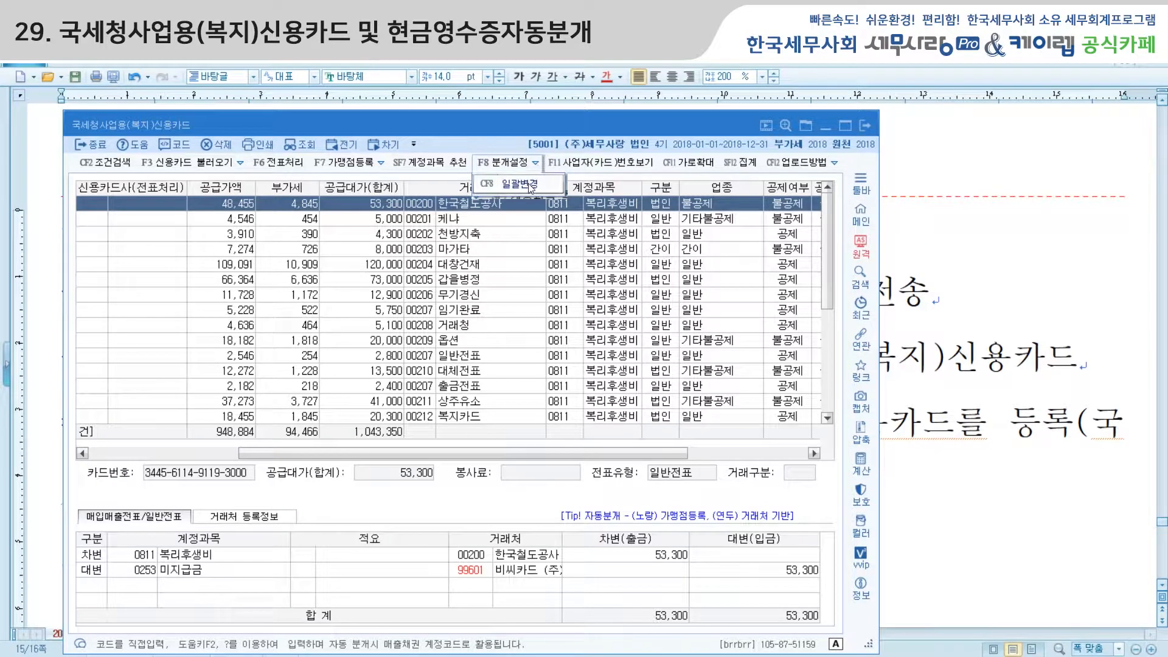
pyautogui.click(528, 184)
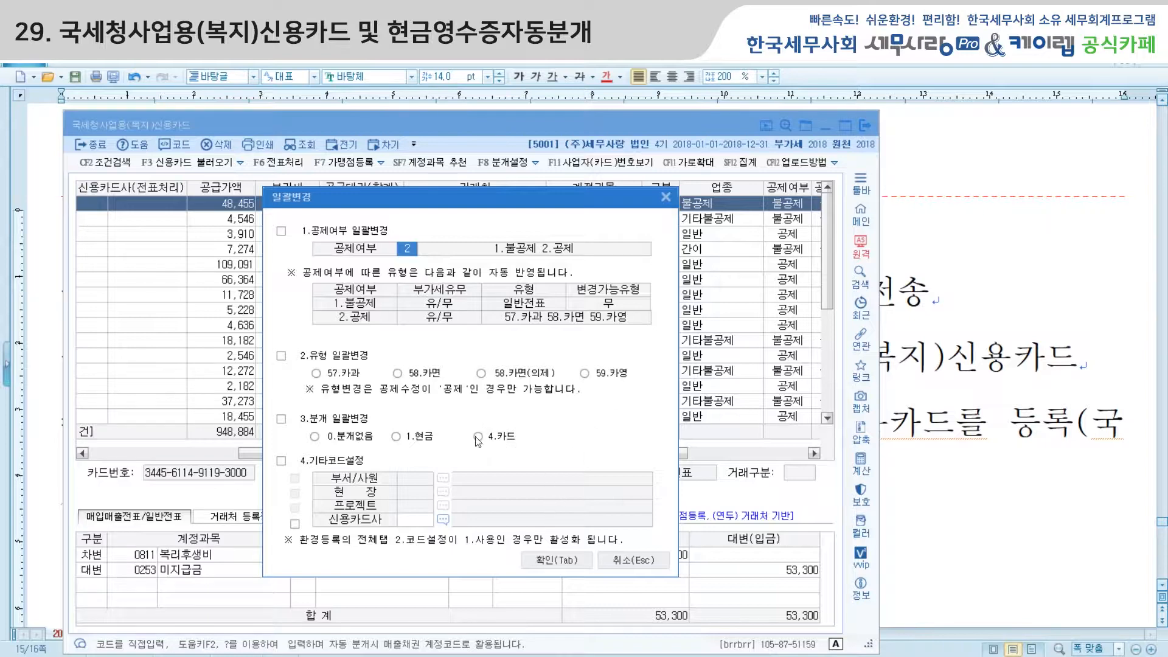
pyautogui.click(629, 560)
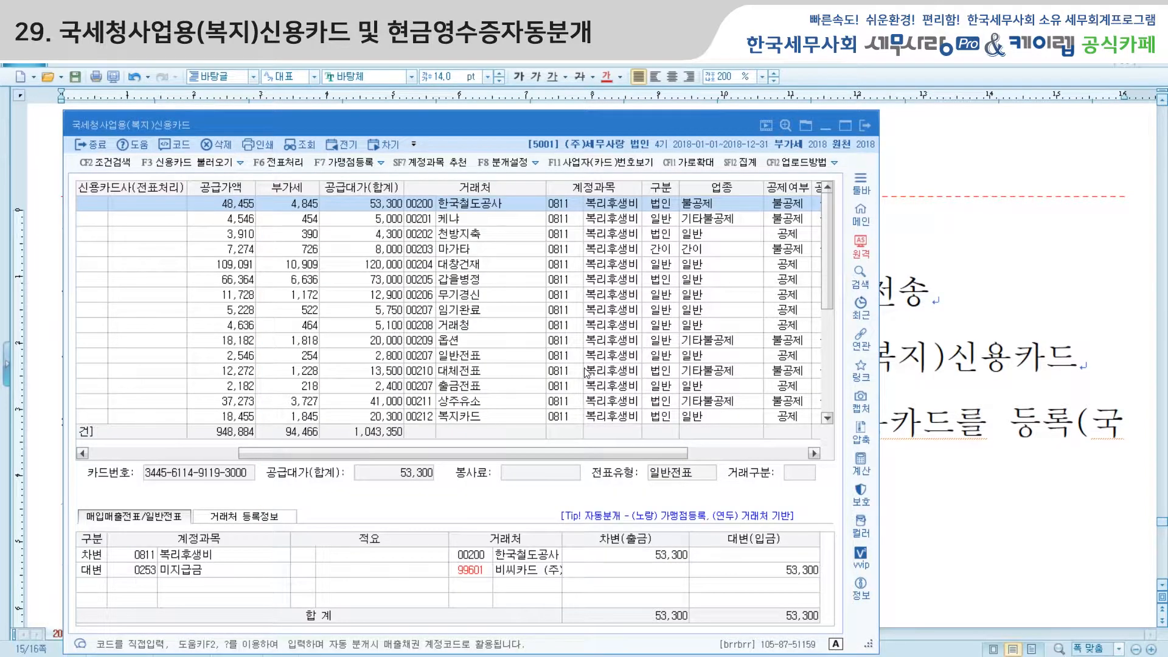
pyautogui.click(433, 165)
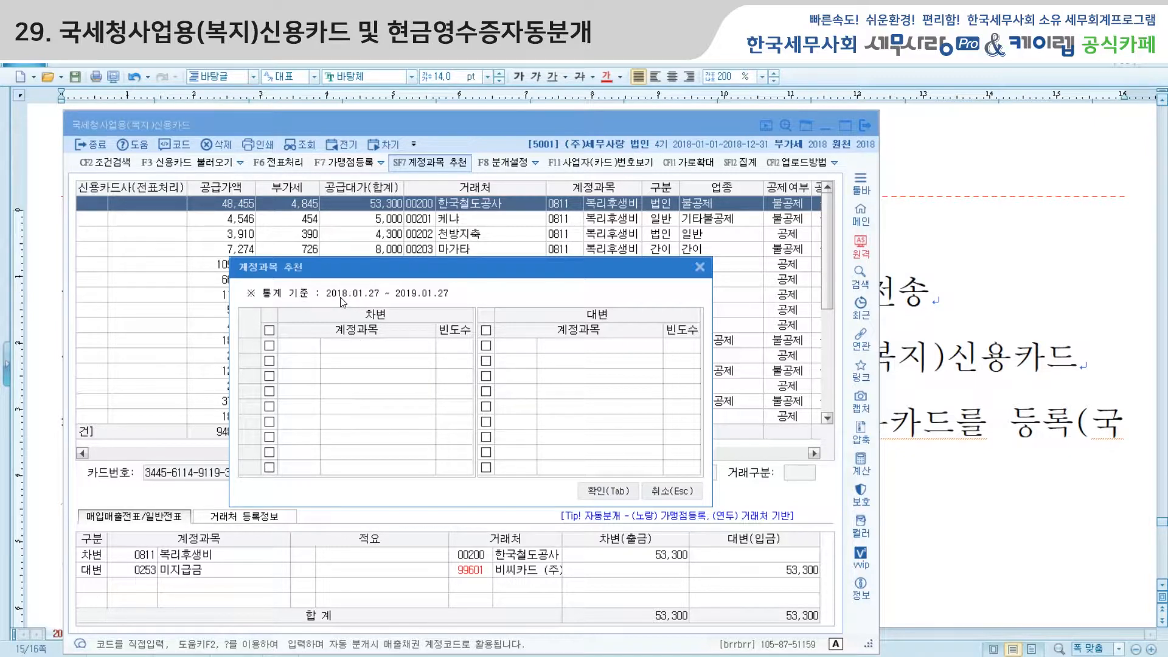
pyautogui.click(667, 491)
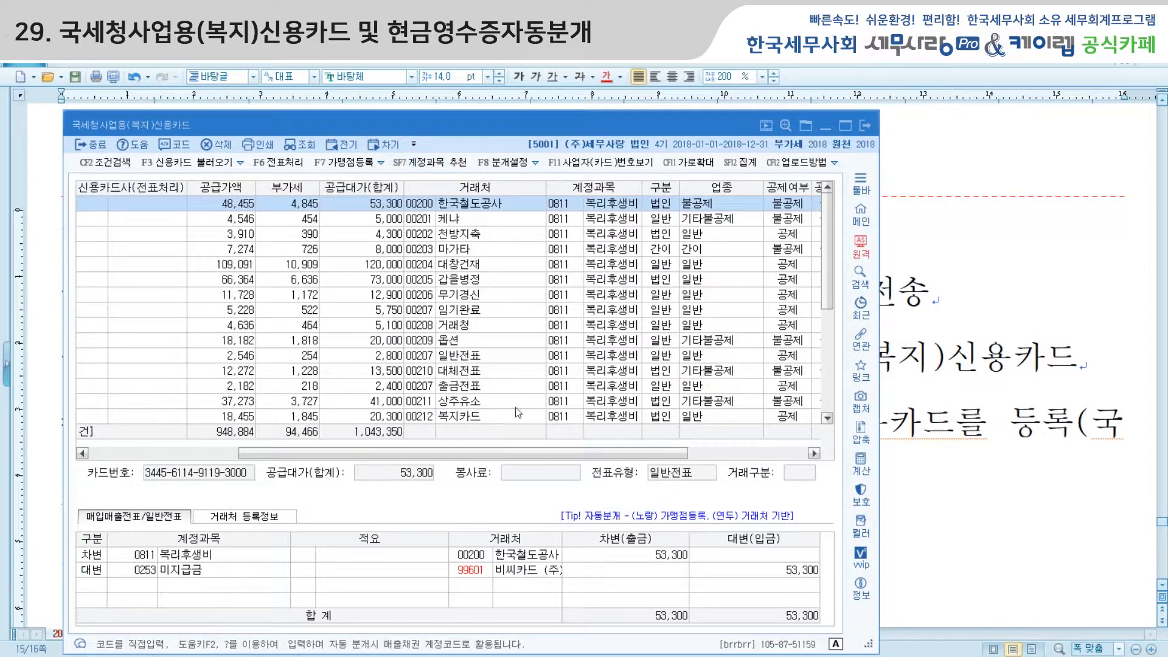
# Process all checked card rows into vouchers without automatically registering merchants or card companies
pyautogui.moveTo(571, 453); pyautogui.dragTo(414, 456)
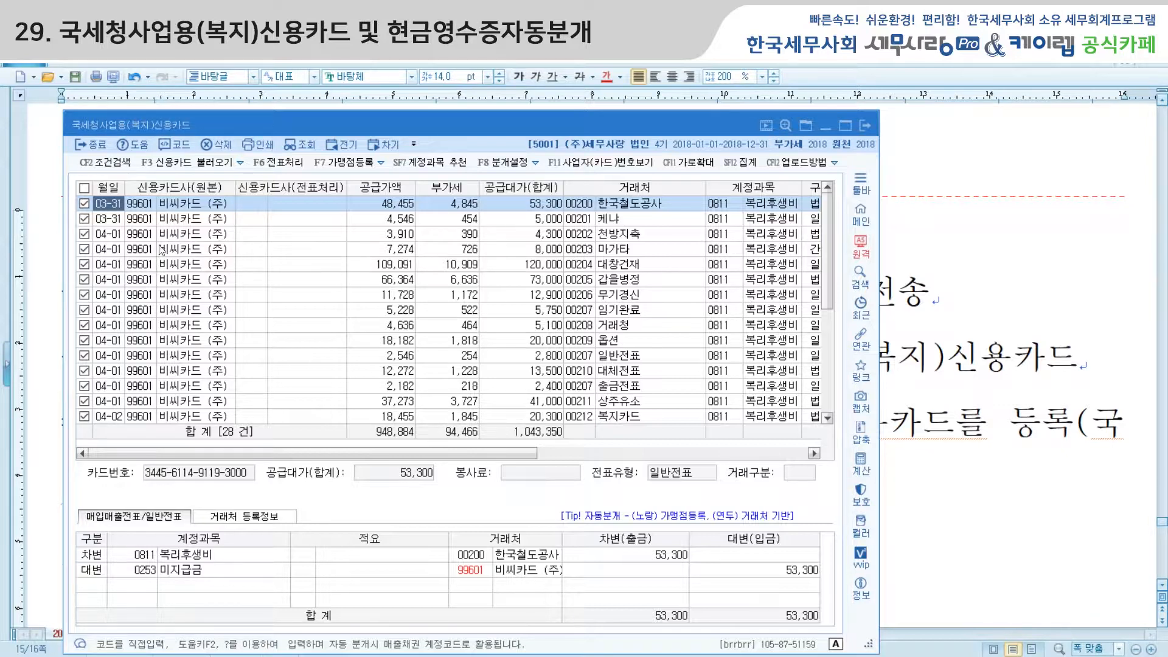
pyautogui.click(286, 163)
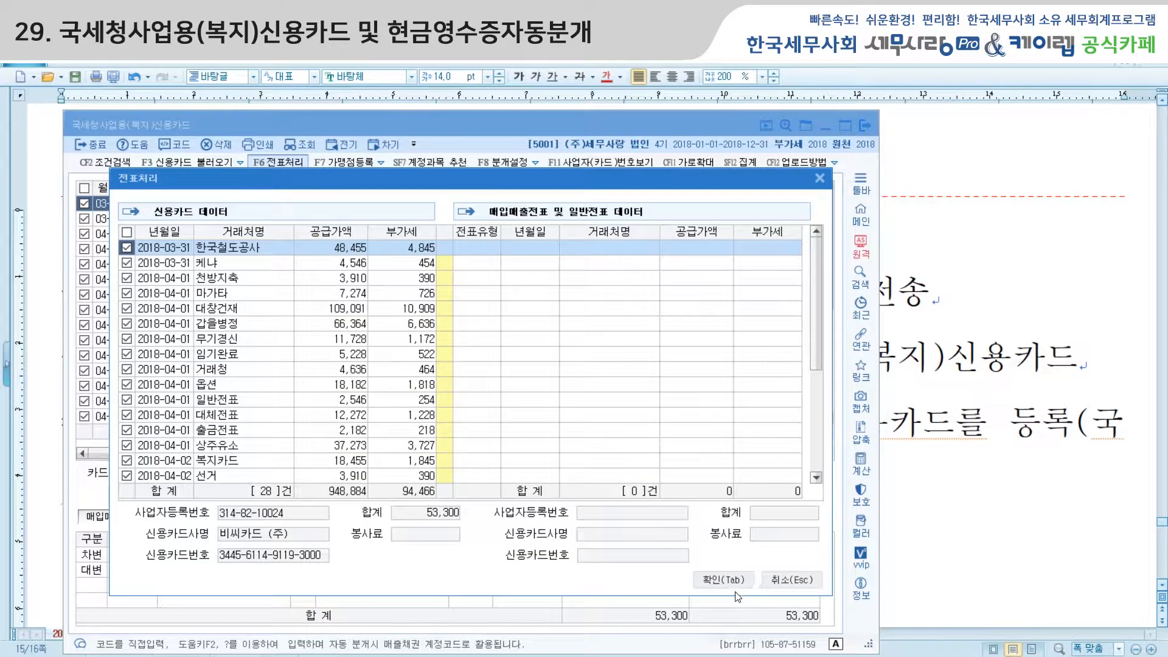
pyautogui.click(736, 580)
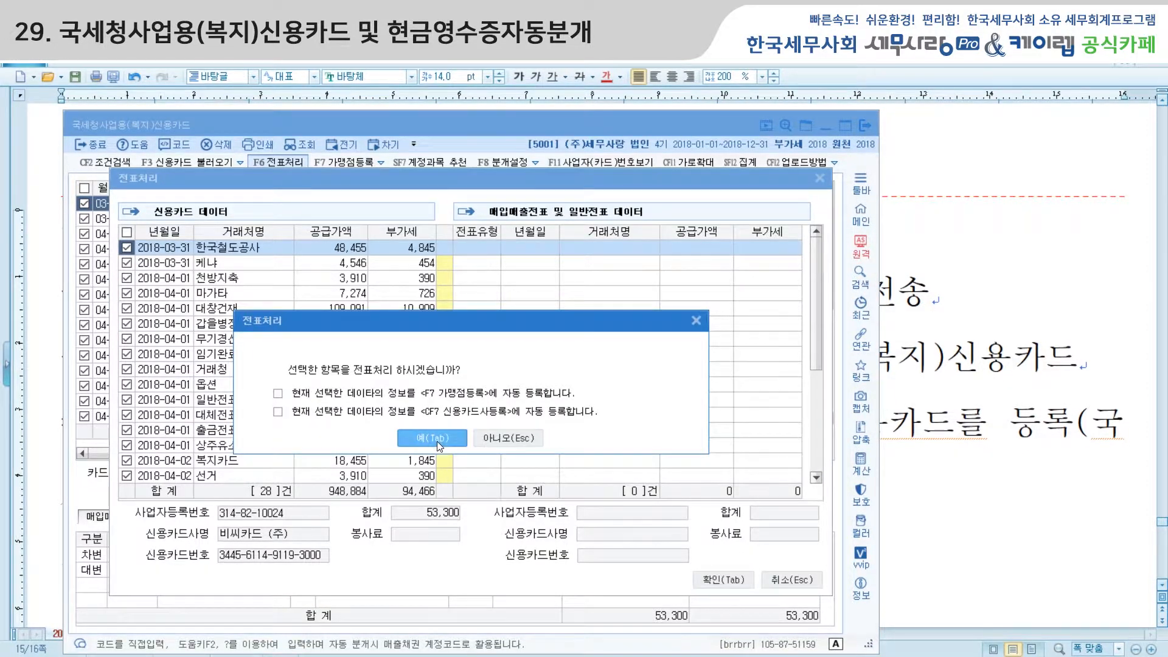
pyautogui.press('Return')
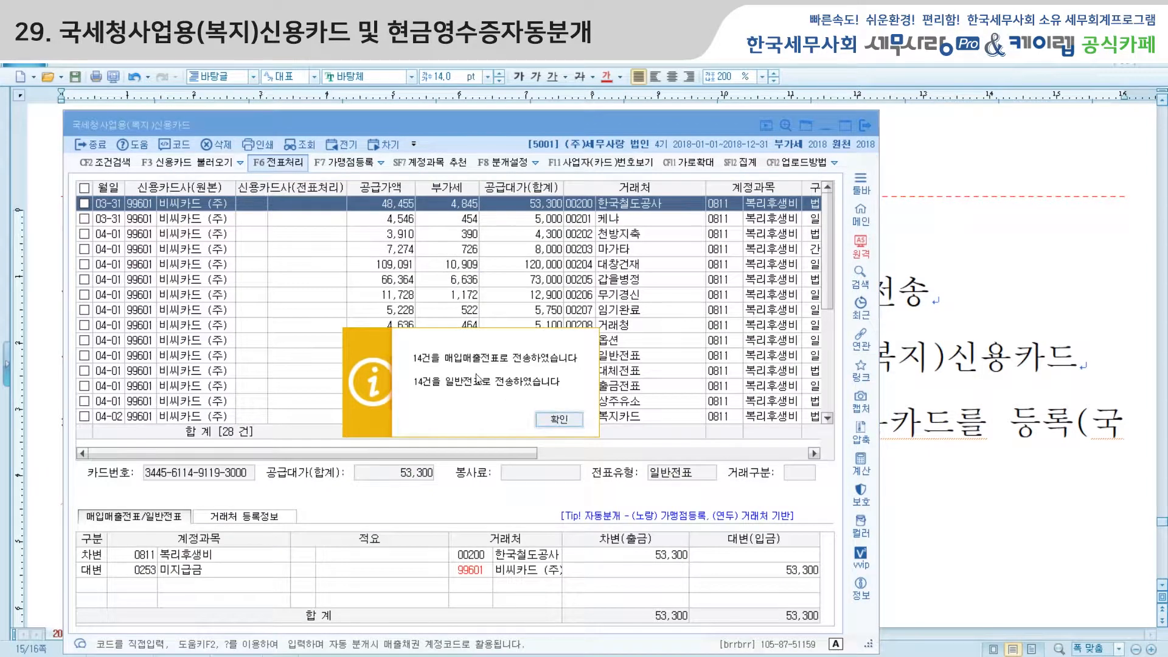
pyautogui.click(556, 422)
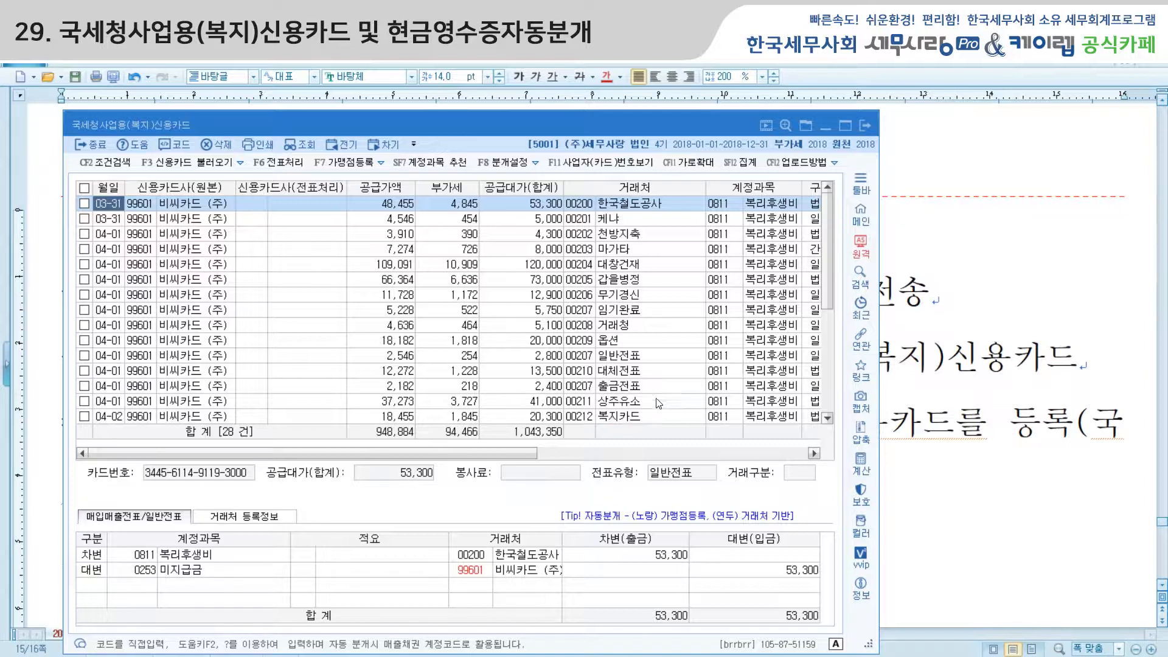
# Open the 현금영수증자동분개 screen and return to the 국세청사업용(복지)신용카드 window
pyautogui.click(477, 656)
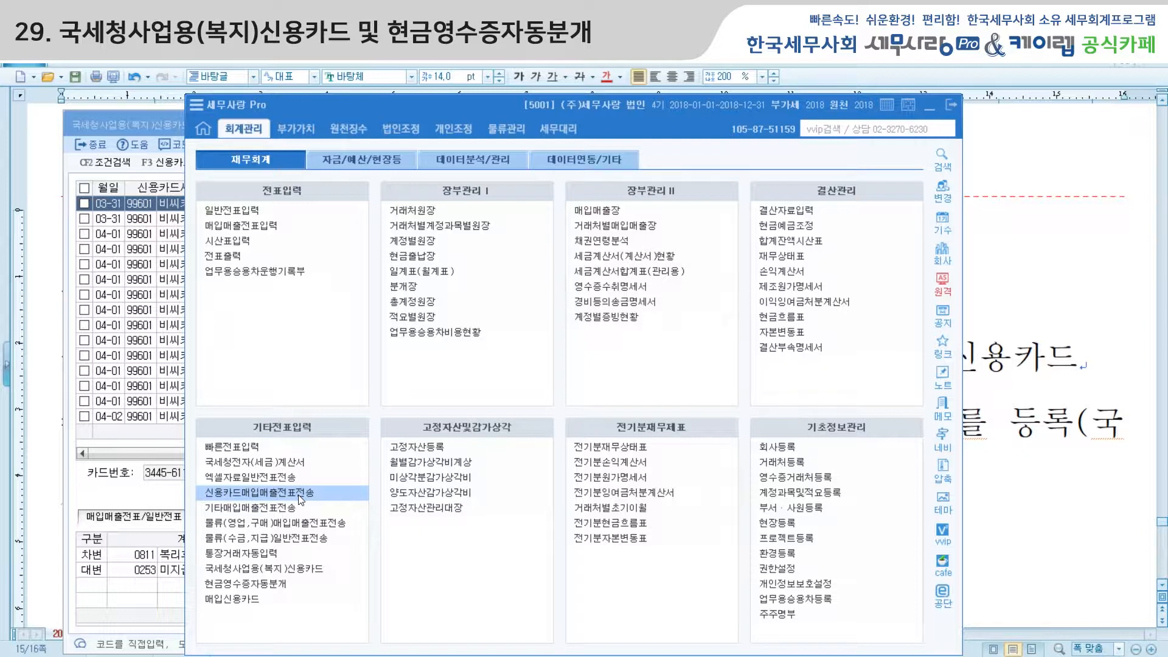
pyautogui.click(277, 585)
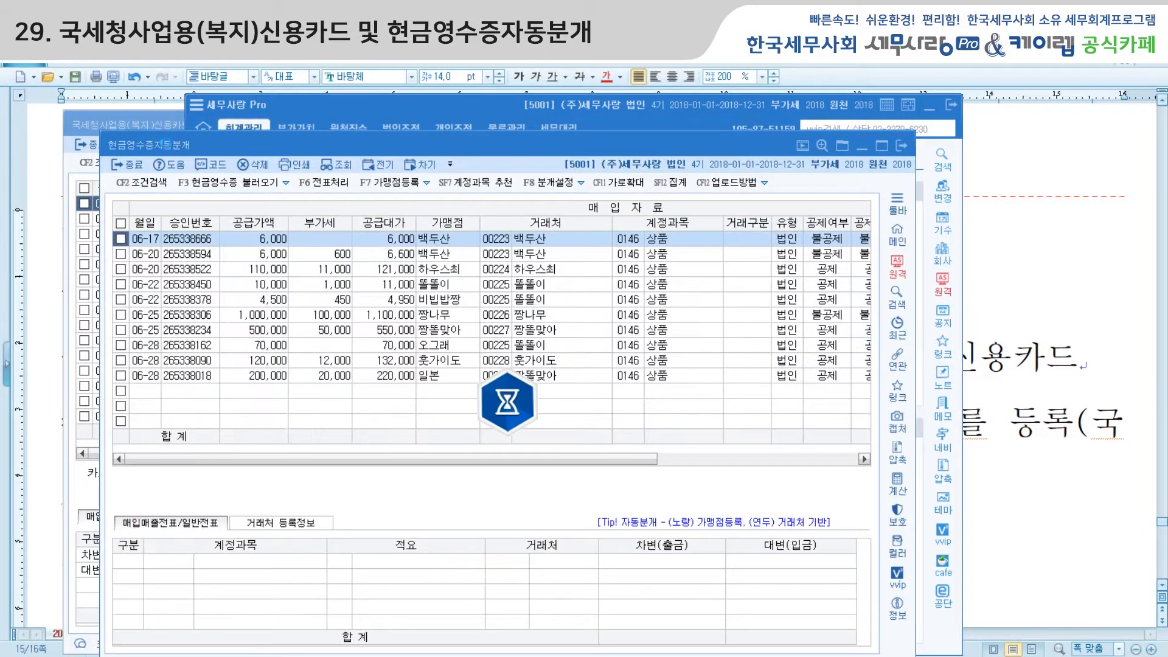
pyautogui.click(159, 123)
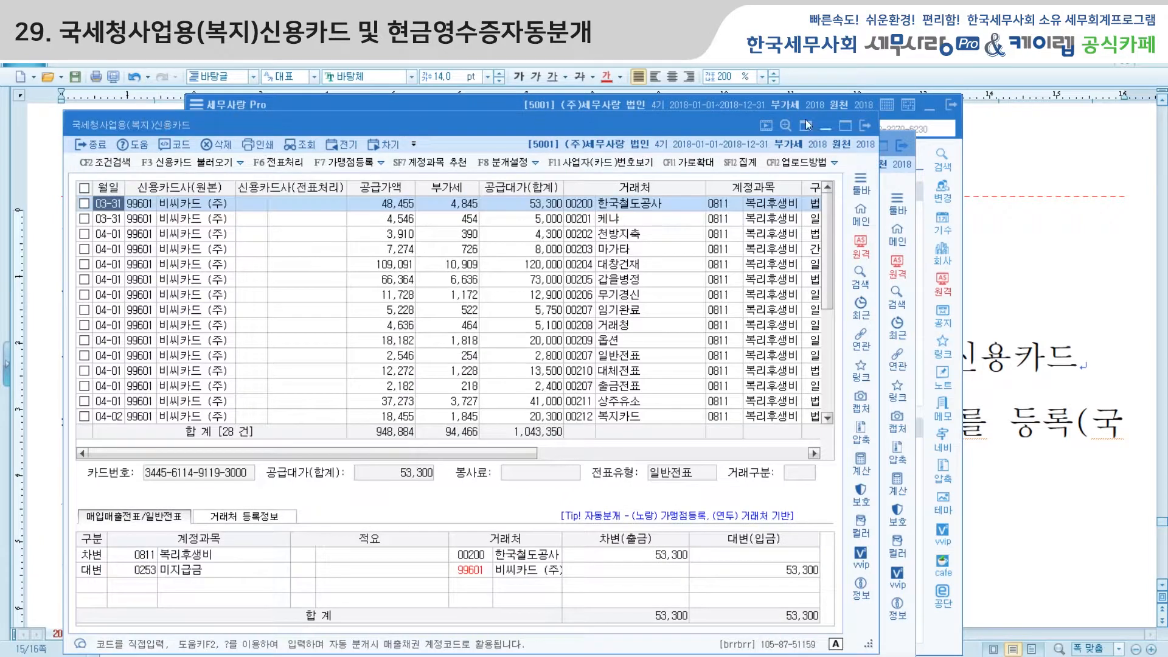
# Close the 국세청사업용(복지)신용카드 window and move the 현금영수증자동분개 window slightly upward
pyautogui.click(862, 125)
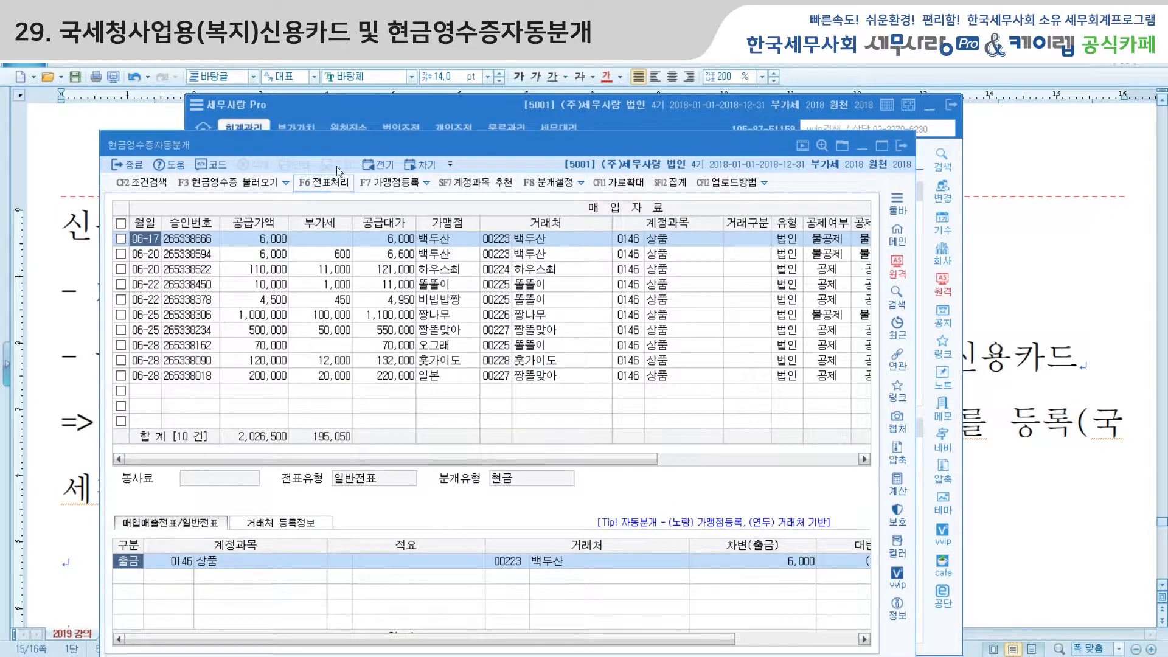
pyautogui.moveTo(352, 144); pyautogui.dragTo(352, 127)
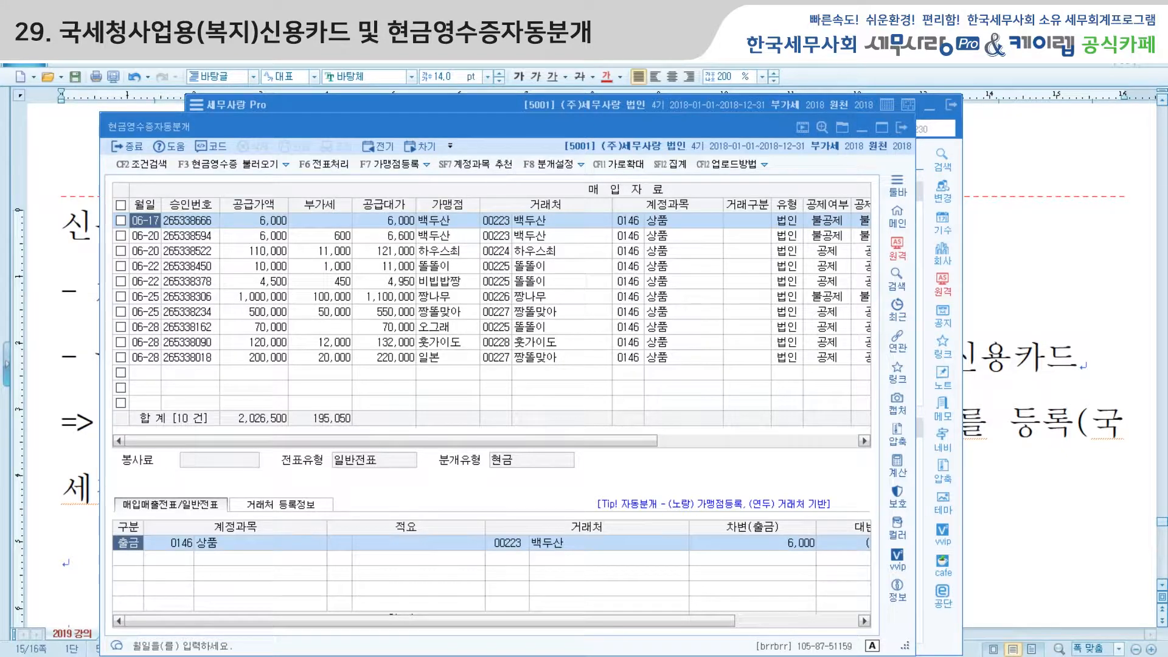
# Switch to Hometax in Internet Explorer, go to 조회/발급, and open the 현금영수증 매출내역 조회 page
pyautogui.click(246, 611)
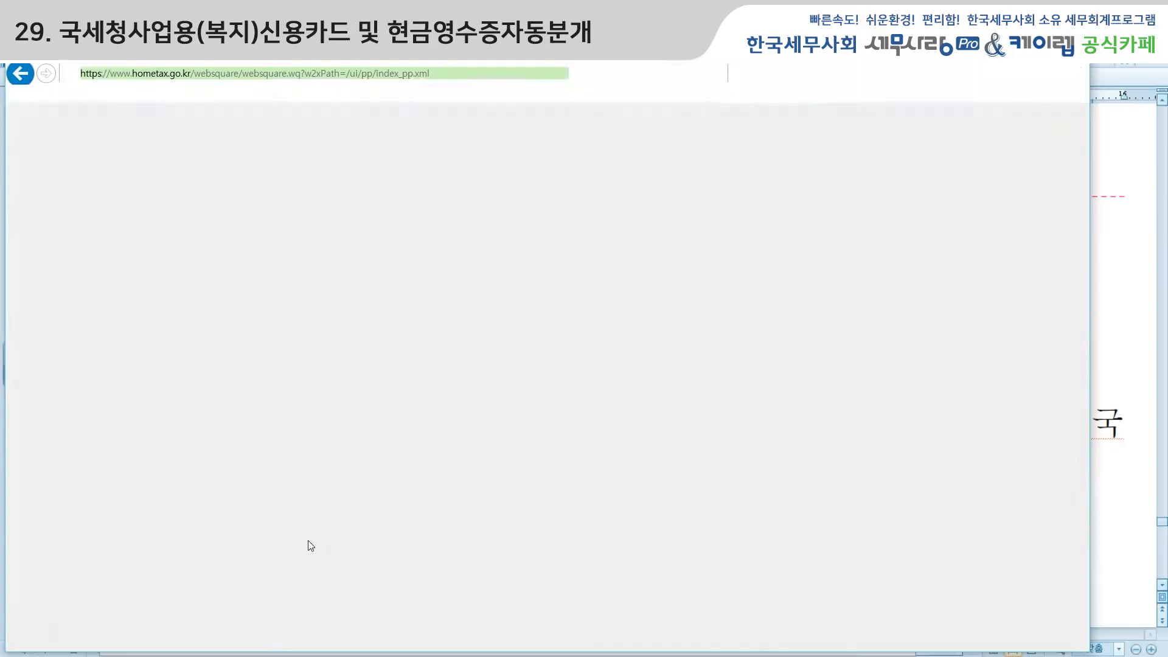
pyautogui.scroll(6, 598, 299)
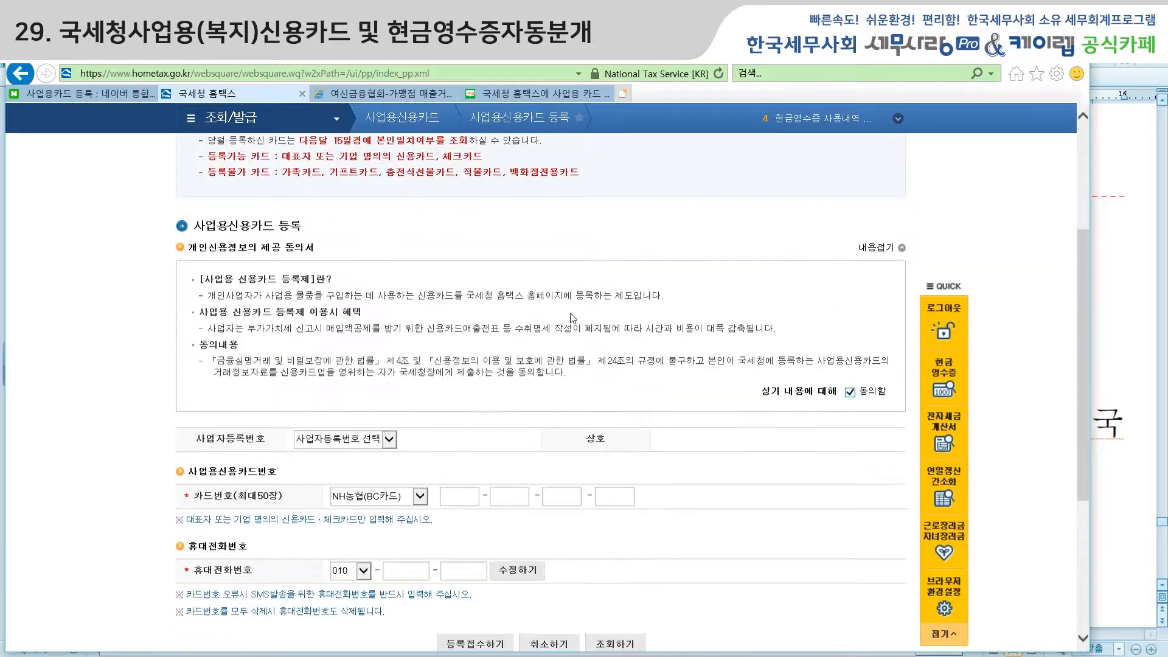
pyautogui.click(385, 146)
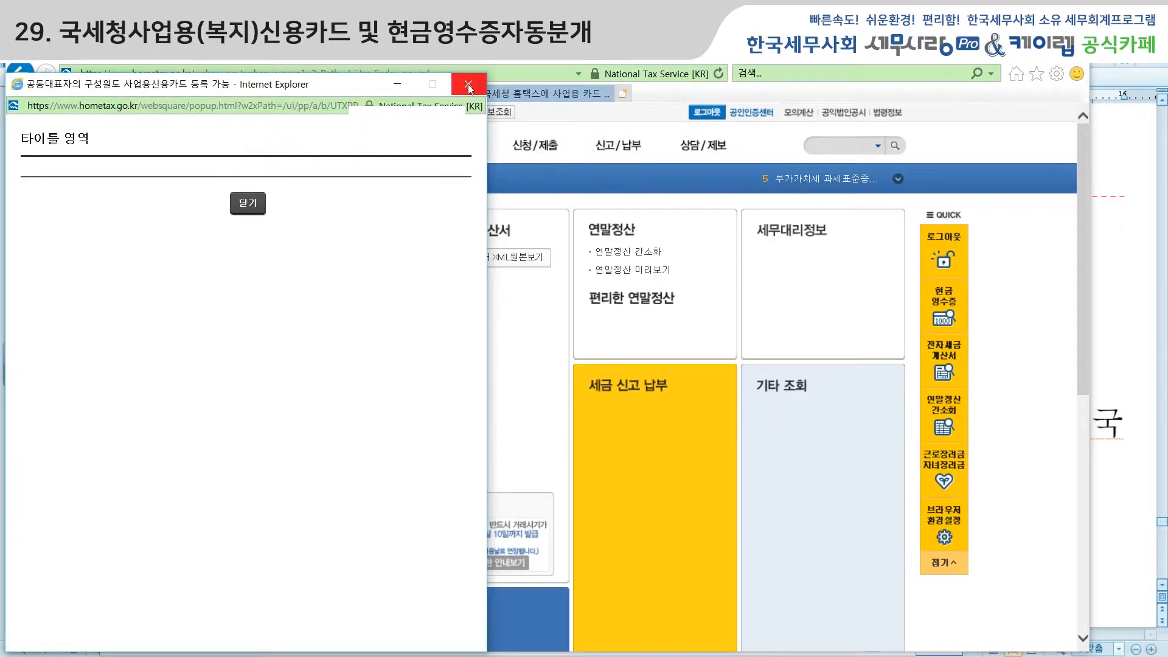
pyautogui.click(468, 85)
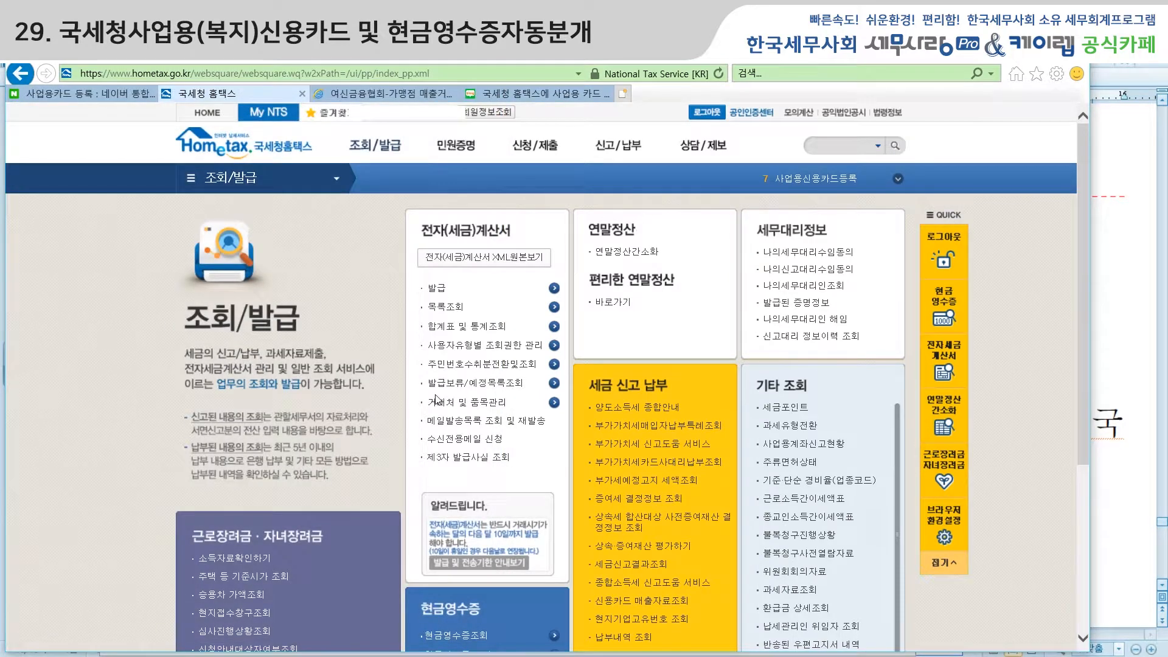
pyautogui.scroll(-4, 447, 396)
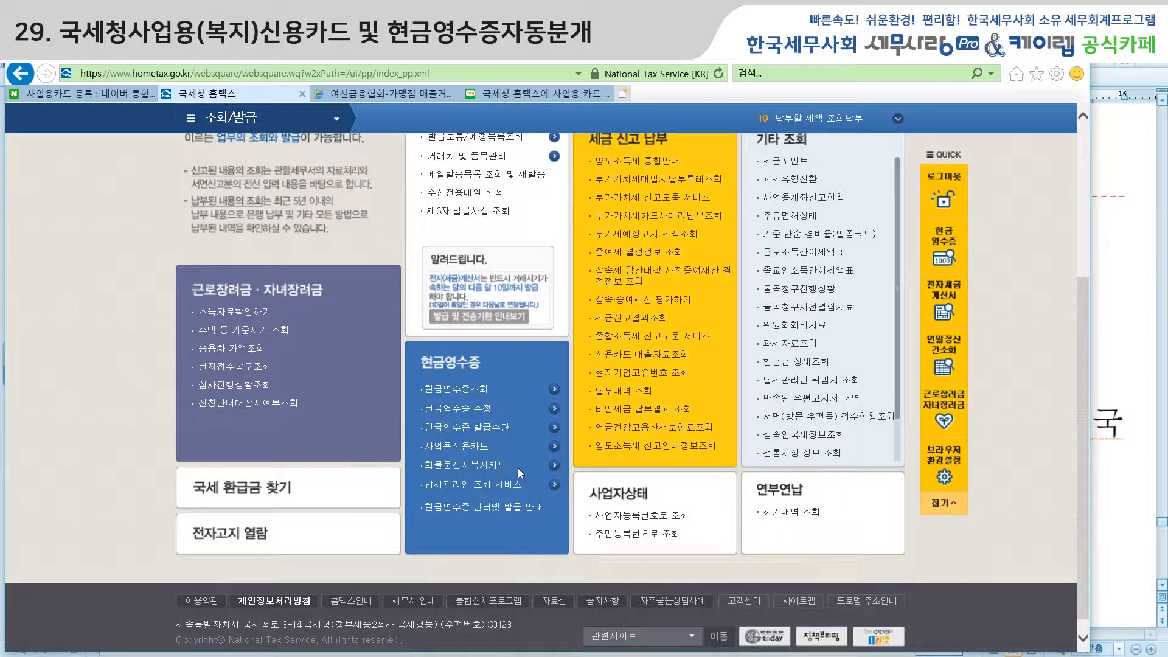
pyautogui.click(479, 391)
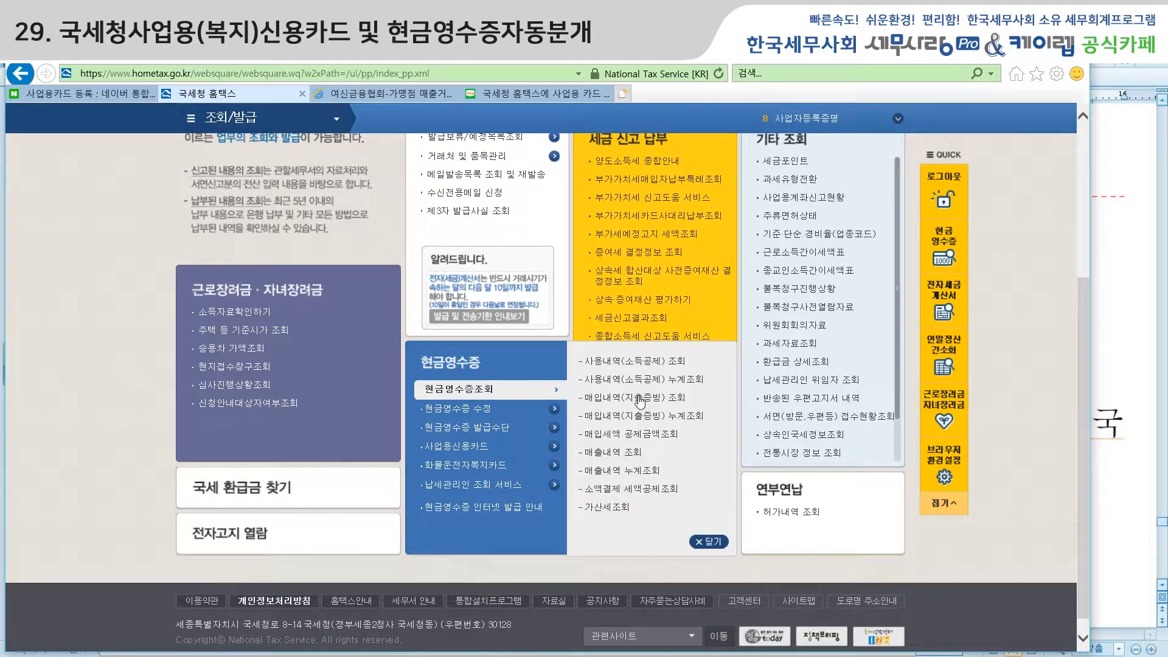
pyautogui.click(609, 453)
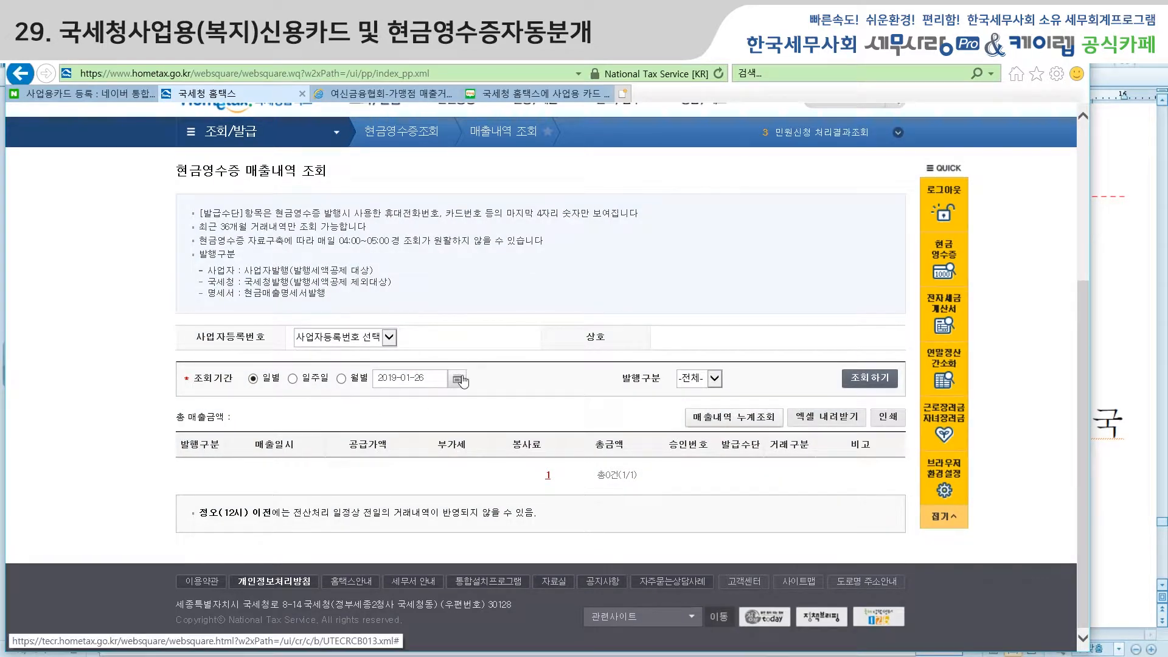
# Try to query the cash receipt sales details by month for 2018년 12월
pyautogui.click(341, 379)
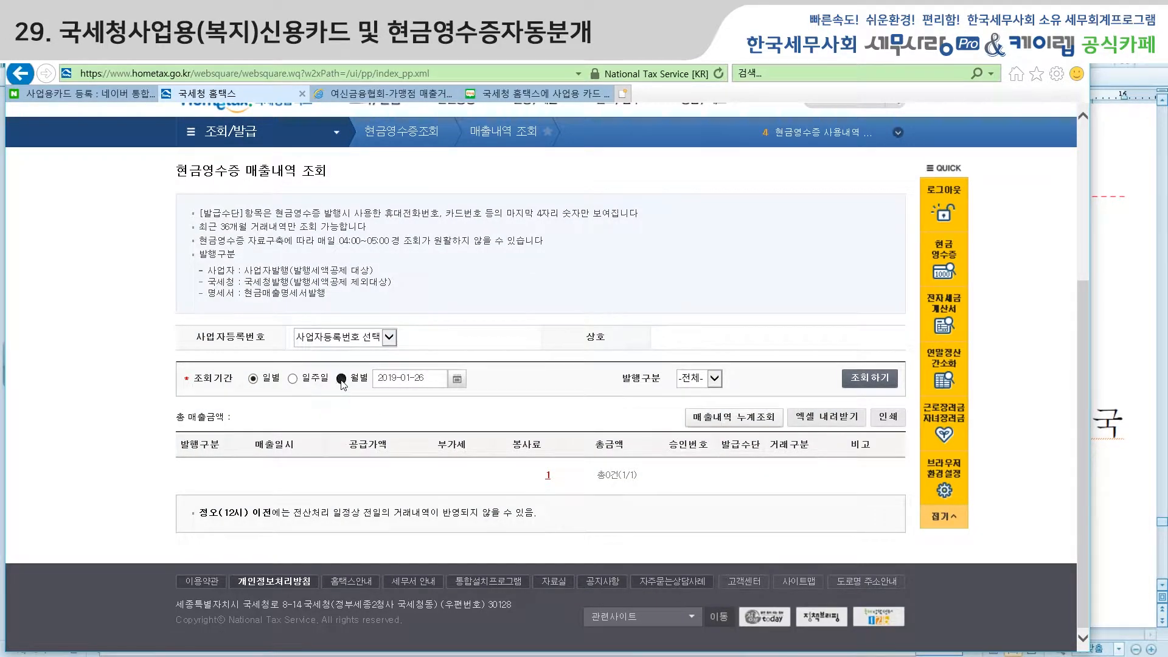
pyautogui.click(434, 378)
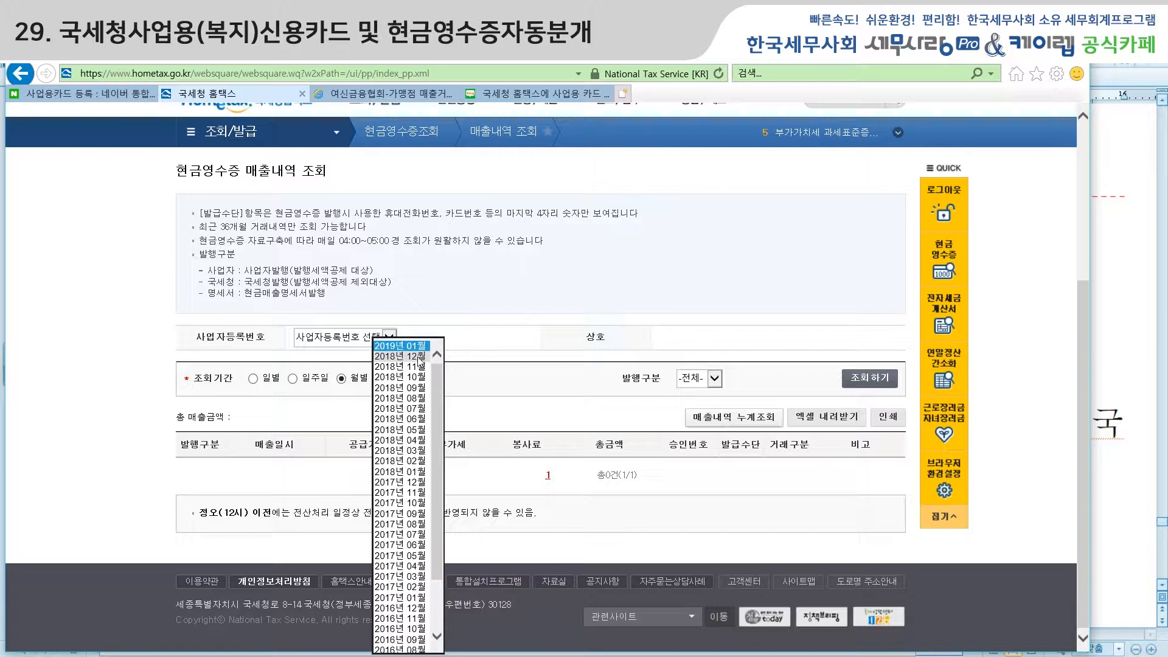
pyautogui.click(426, 372)
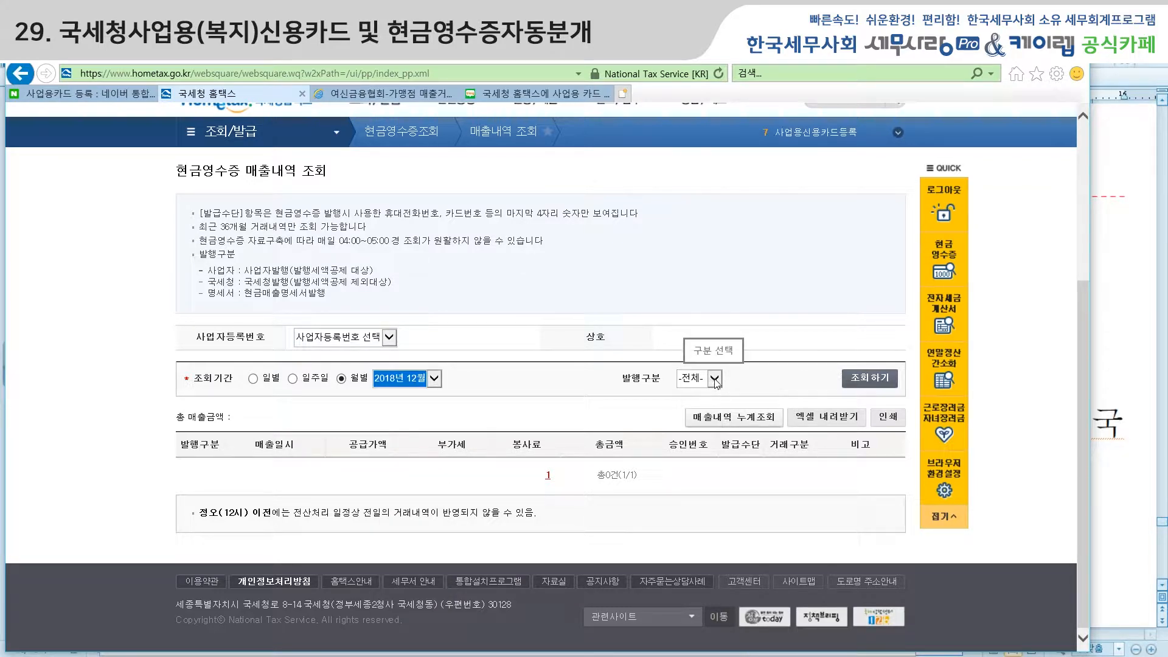
pyautogui.click(857, 381)
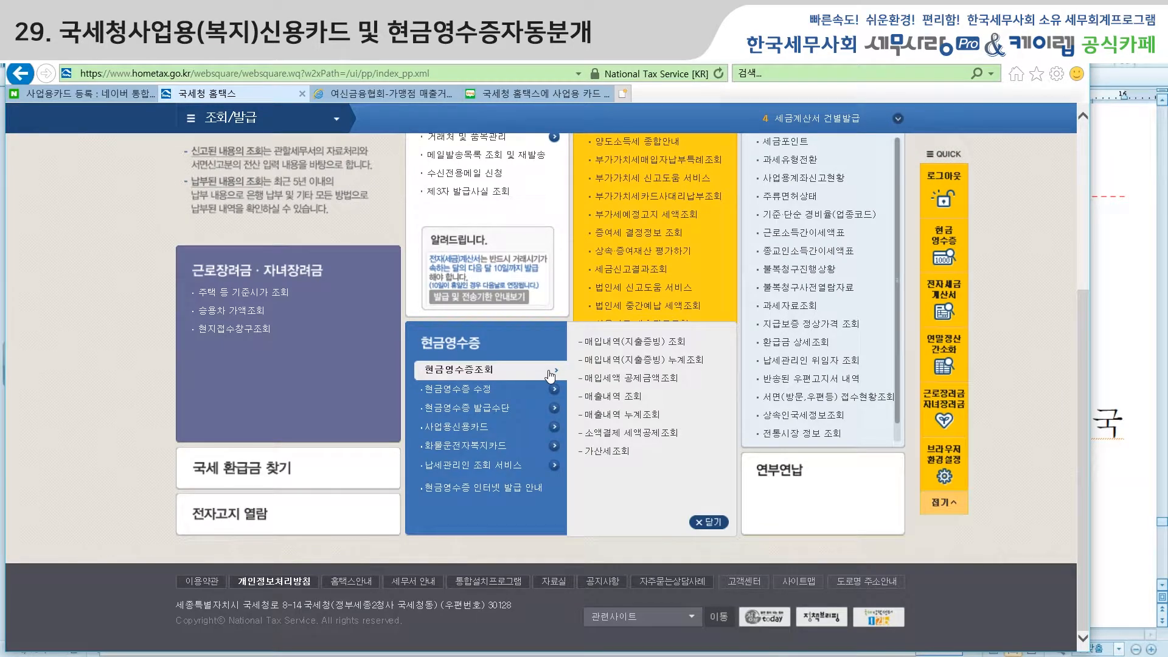
# Reopen the 현금영수증 매출내역 조회 page and query the monthly sales details for 2018년 12월
pyautogui.click(630, 399)
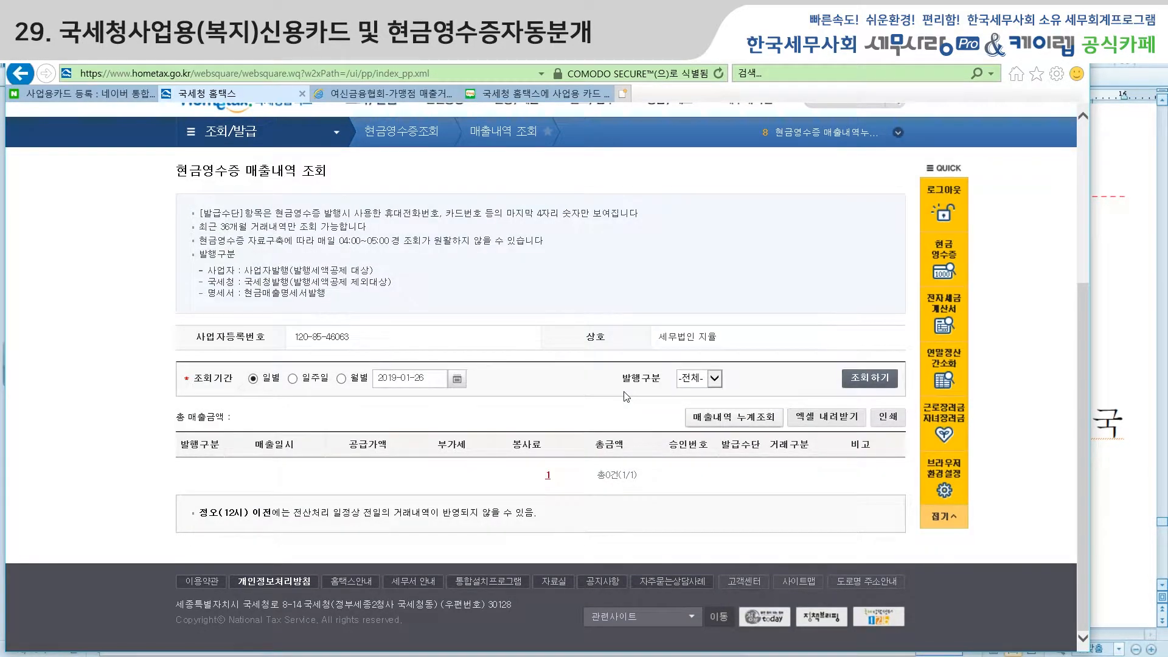
pyautogui.click(341, 379)
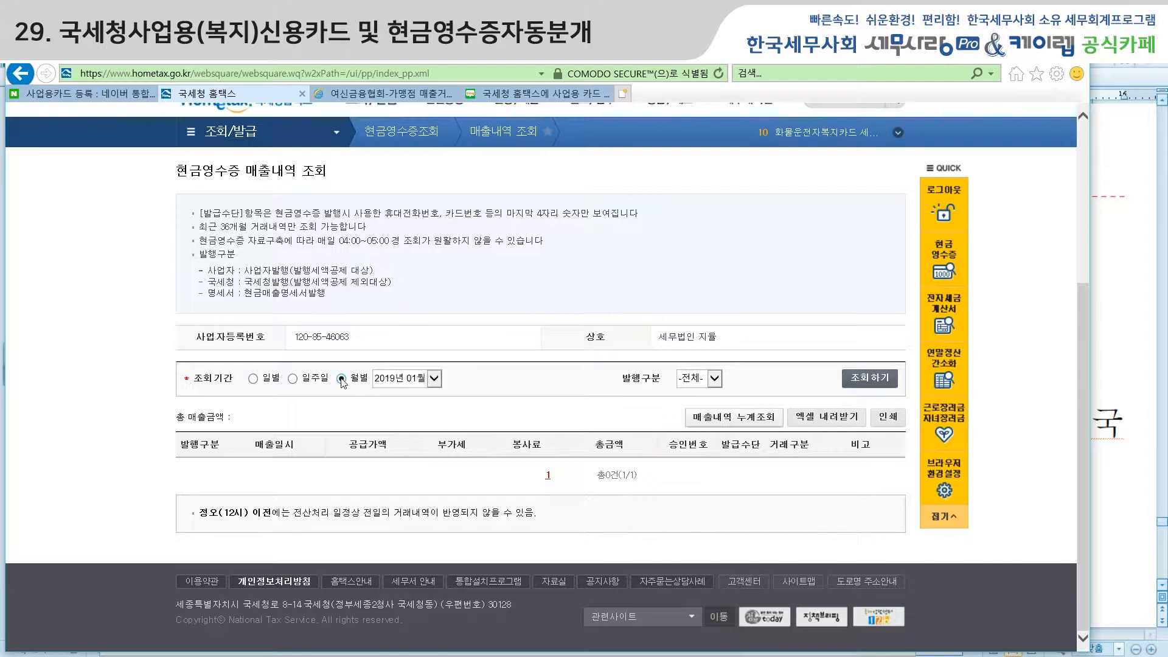
pyautogui.click(434, 378)
pyautogui.click(418, 356)
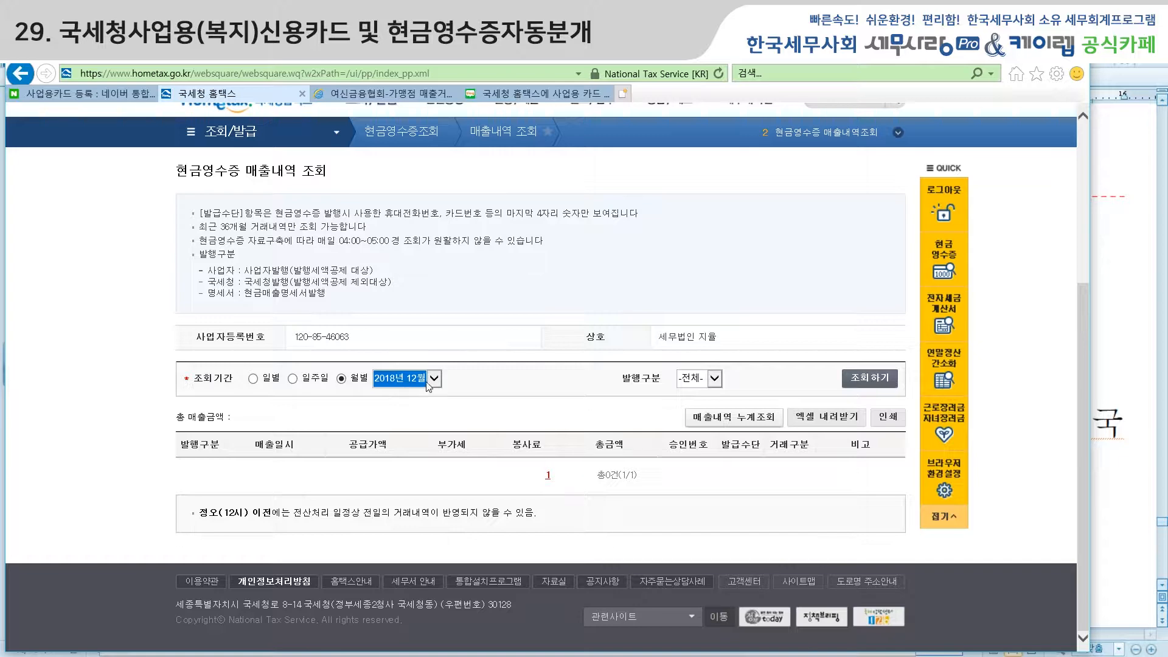
pyautogui.click(869, 378)
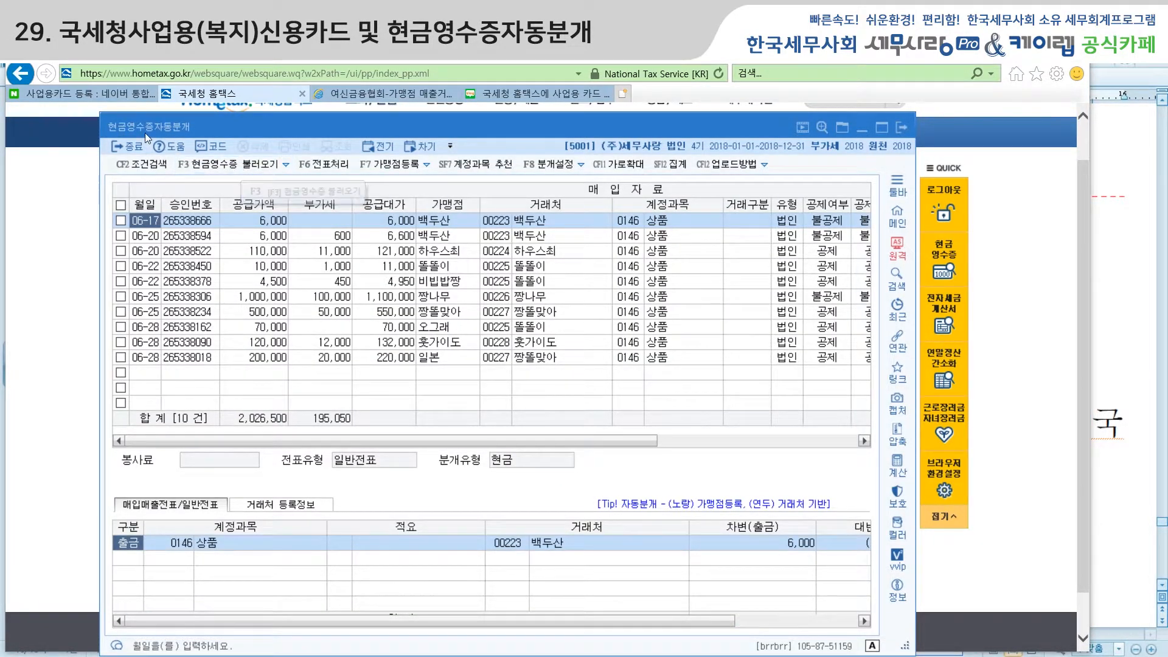
# Switch to 세무사랑 Pro and examine the 현금영수증 불러오기 dialog with 매출 selected, leaving it without loading data
pyautogui.click(224, 172)
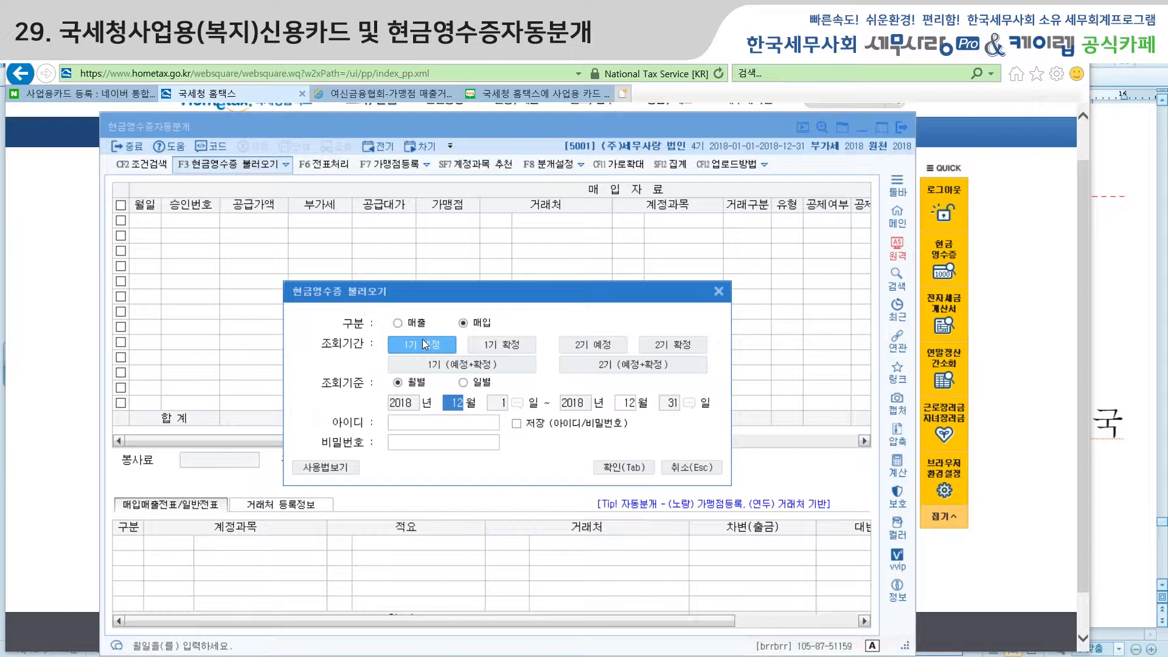
pyautogui.click(408, 324)
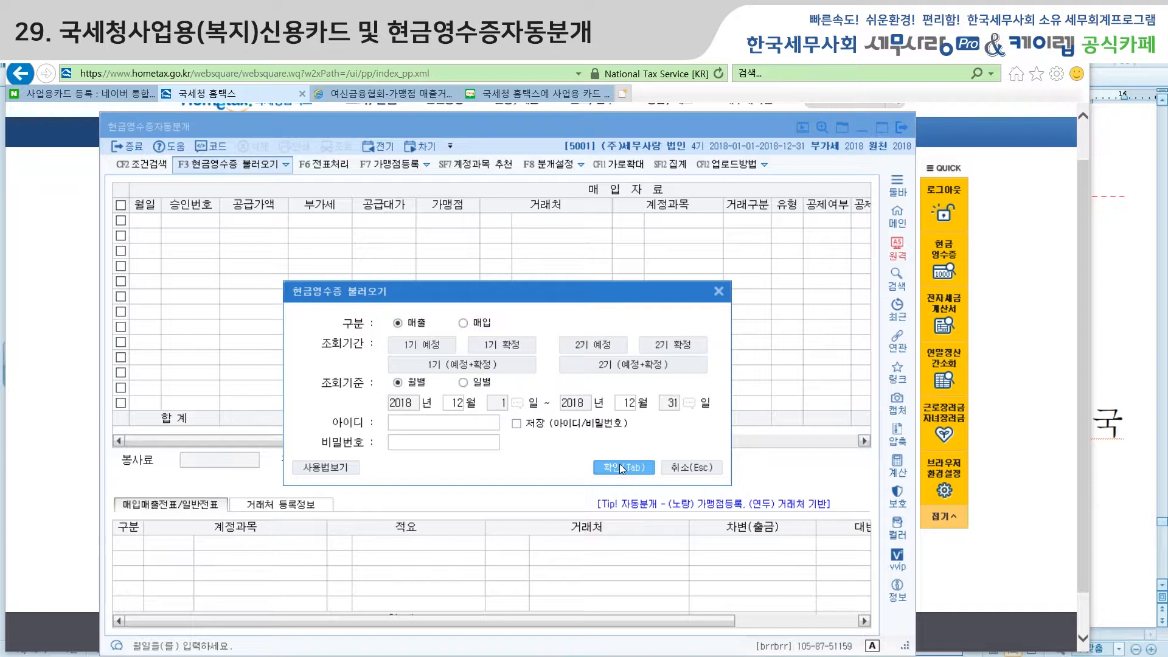
pyautogui.click(719, 291)
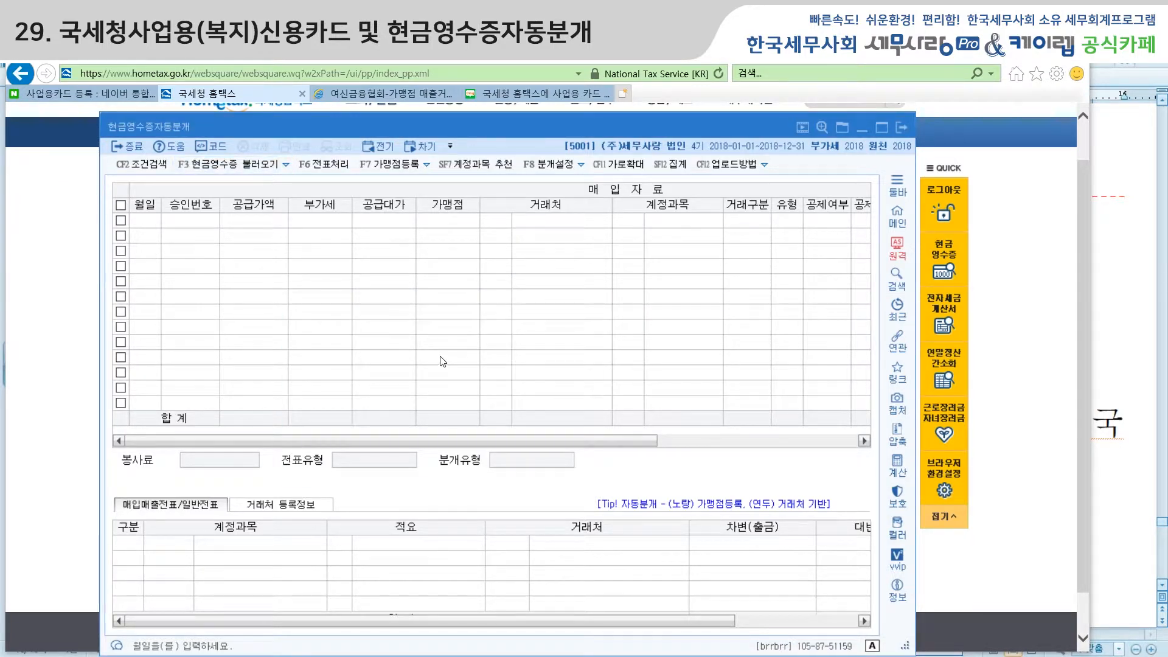
# Load the cash receipt sales data from 현금영수증자동분개-매출.xls with the 일반과세 business type, keeping all rows checked
pyautogui.click(287, 166)
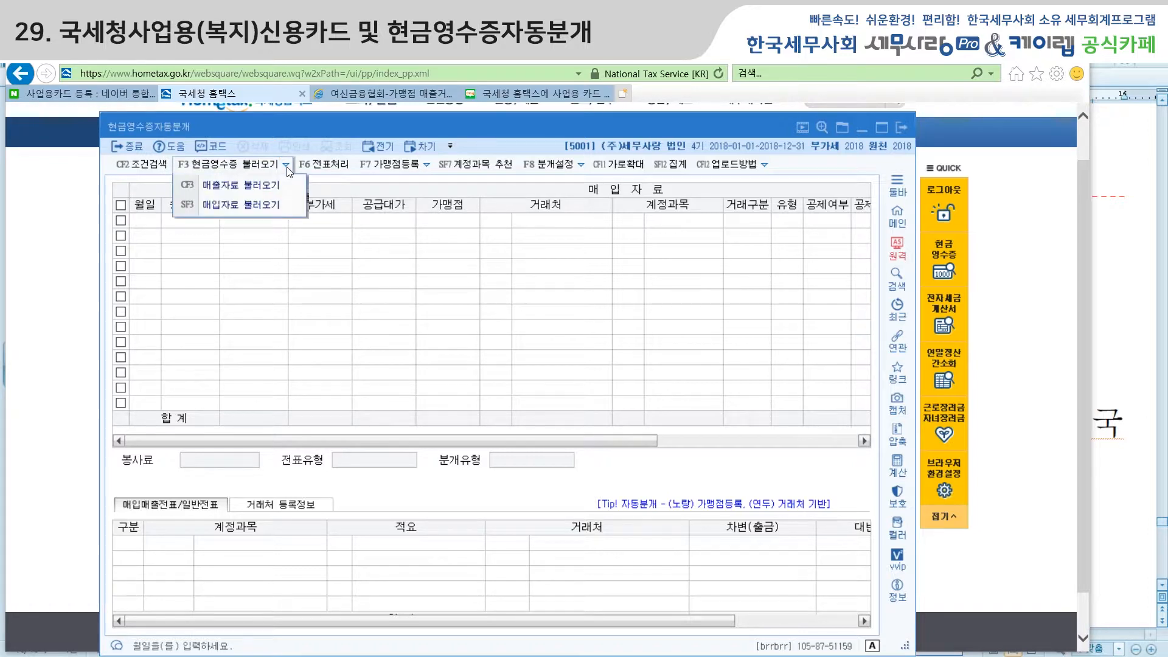
pyautogui.click(268, 192)
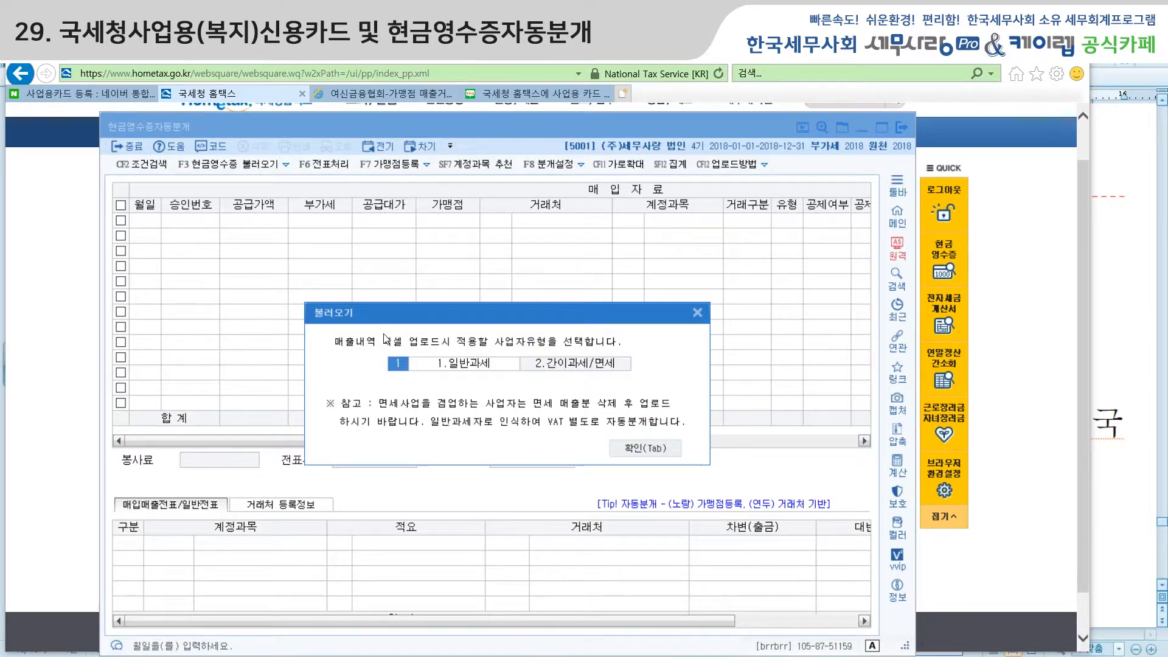
pyautogui.click(642, 450)
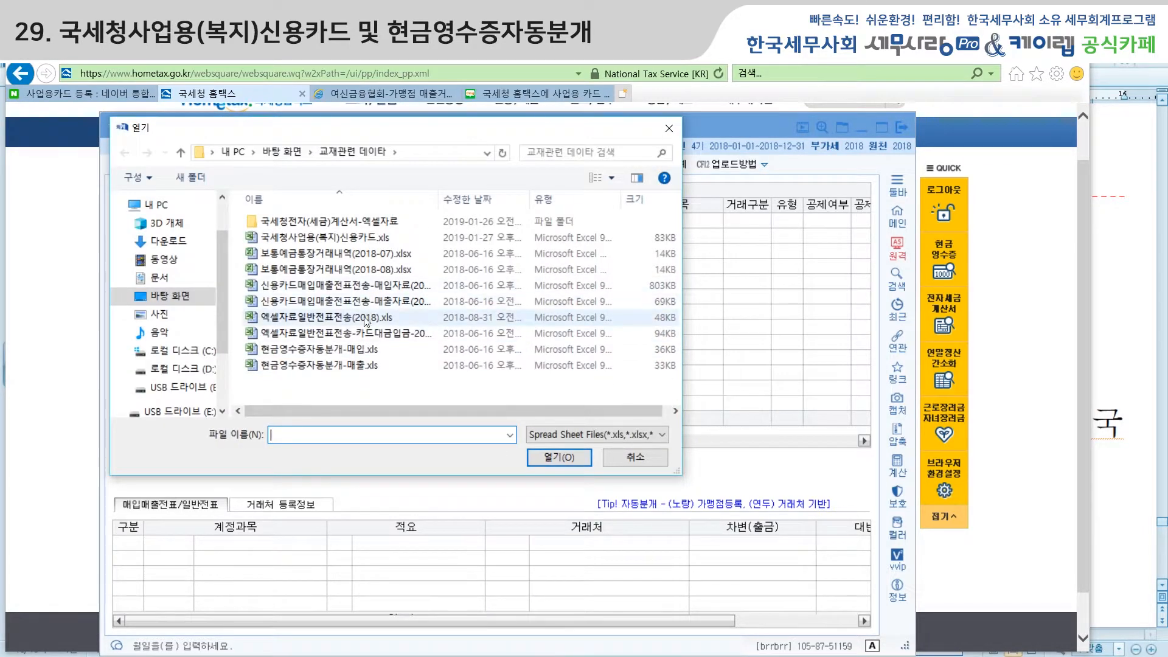
pyautogui.click(337, 366)
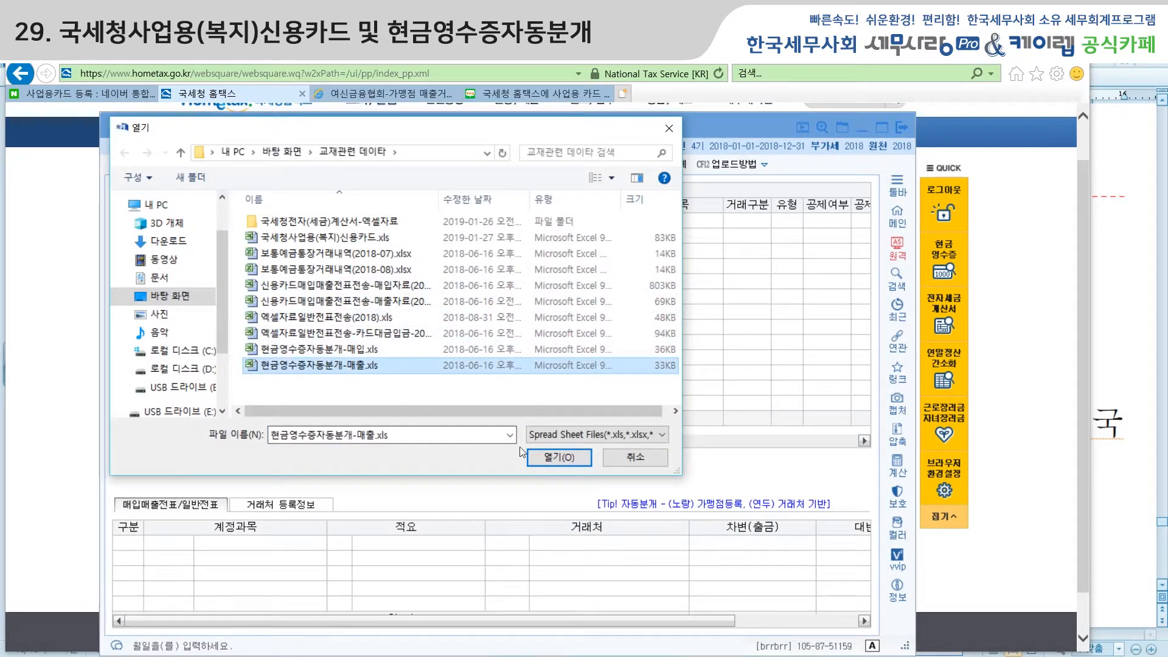
pyautogui.click(546, 463)
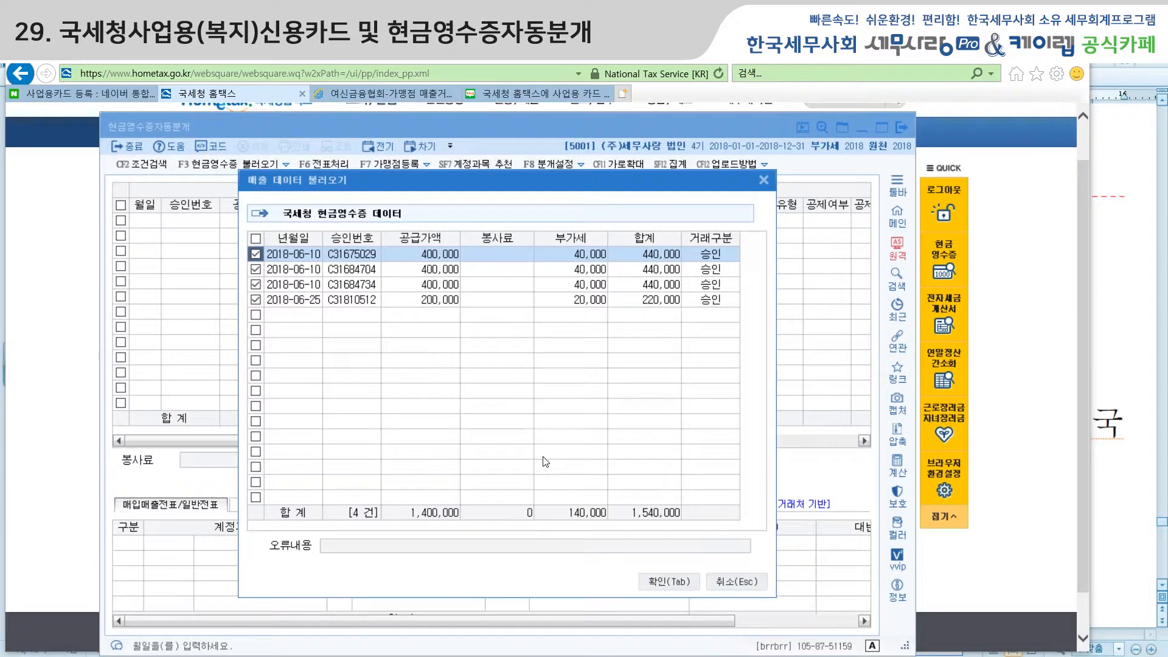
pyautogui.click(653, 583)
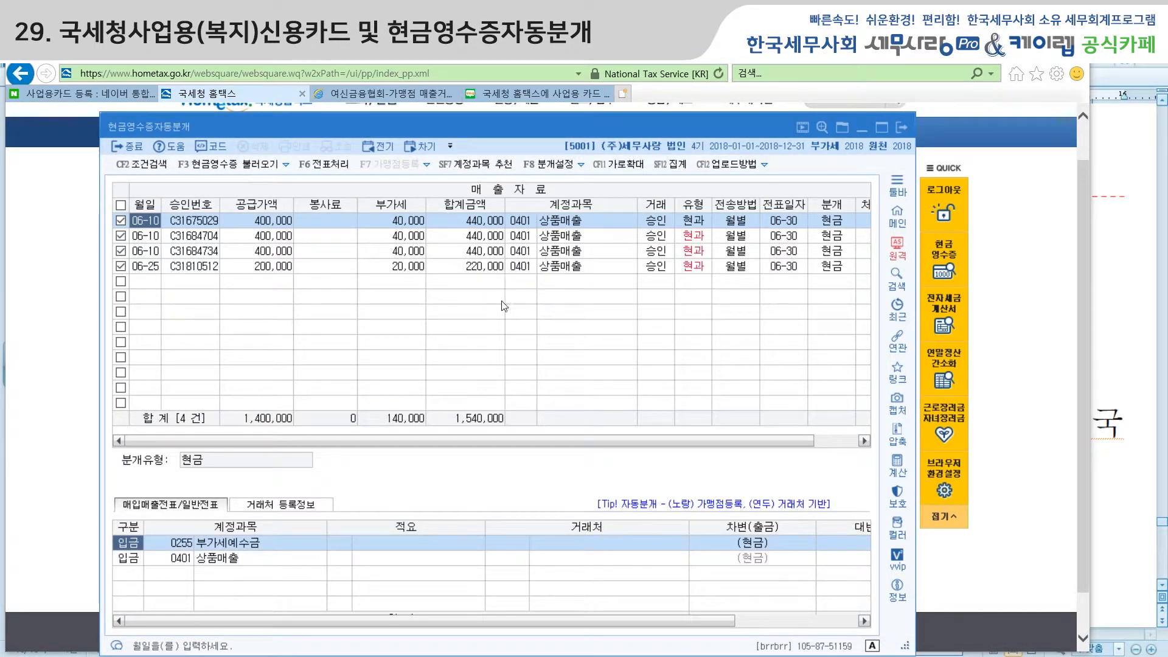
# Process the checked cash receipt sales rows into vouchers
pyautogui.click(318, 163)
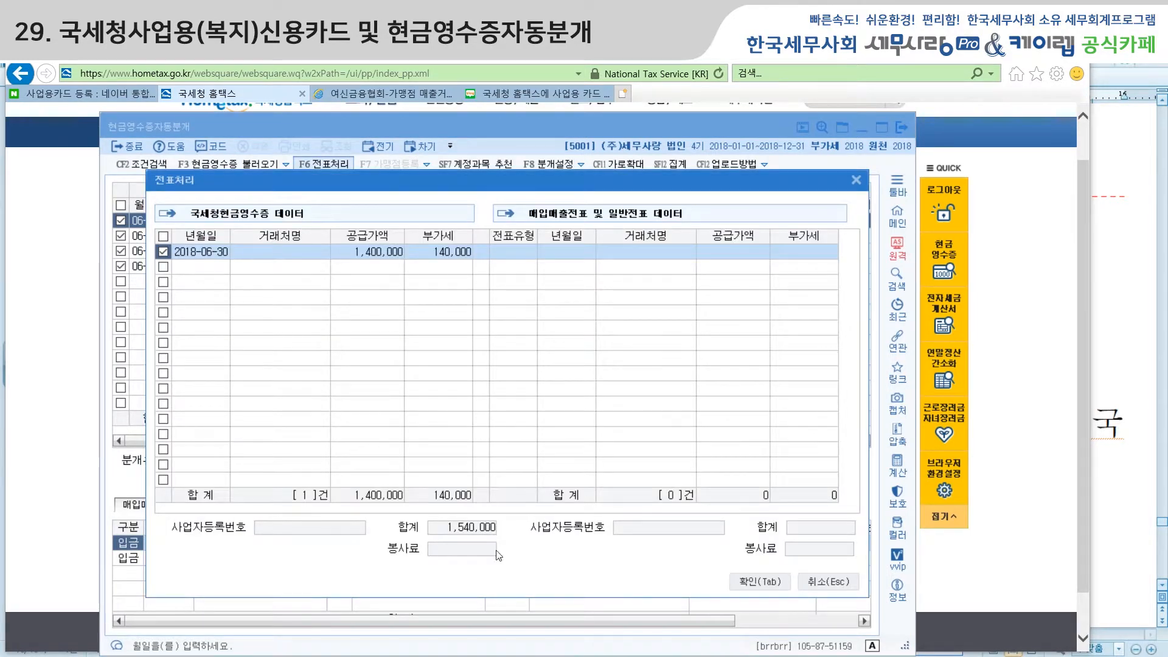
pyautogui.click(754, 580)
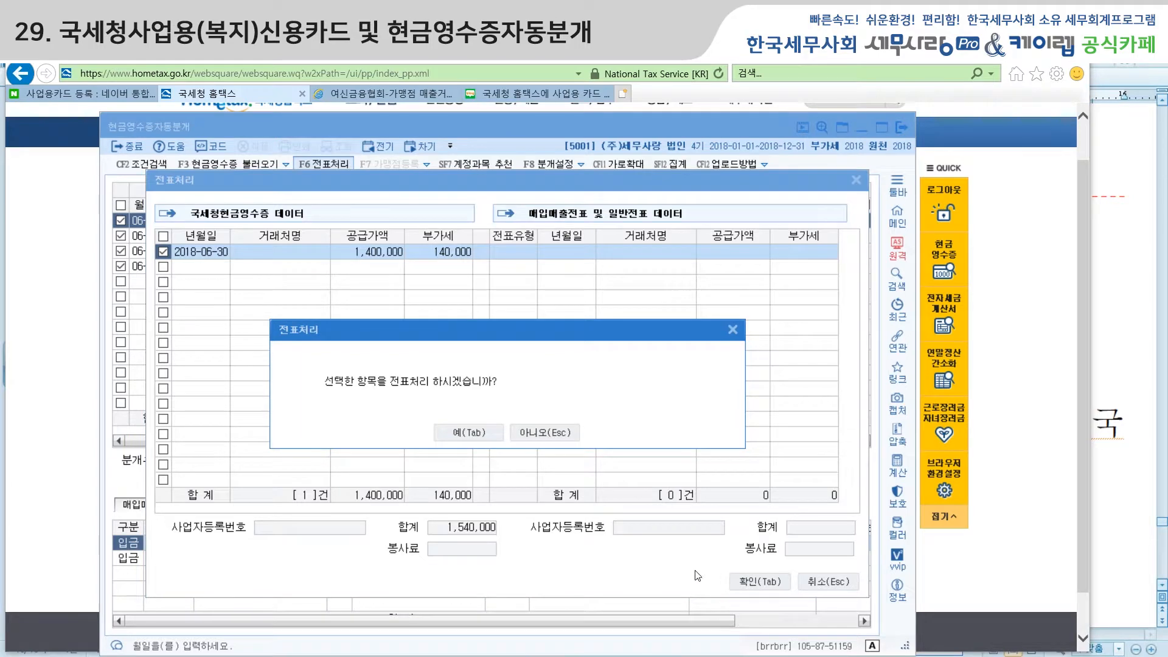
pyautogui.click(462, 435)
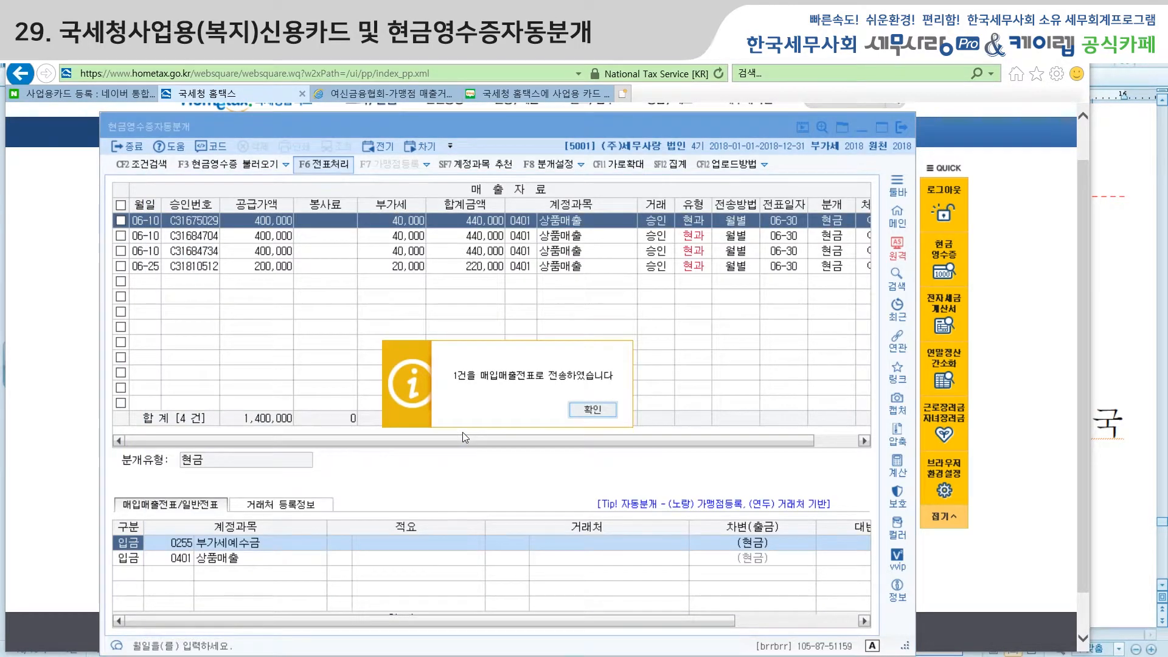
pyautogui.click(602, 409)
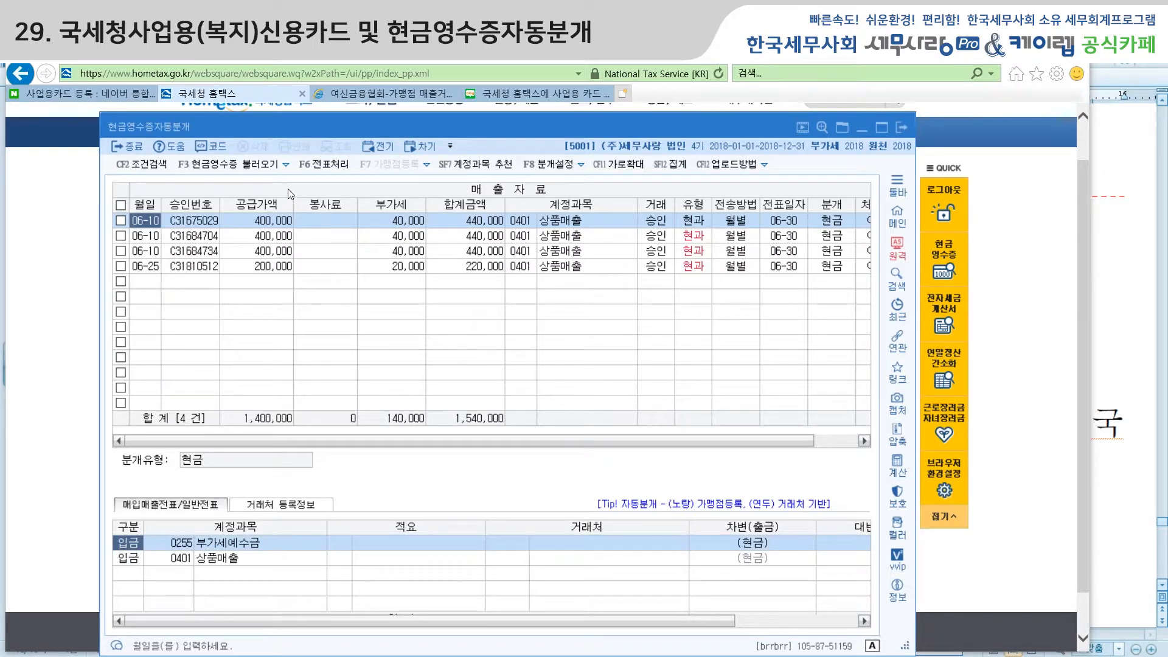
# Load all cash receipt purchase rows from 현금영수증자동분개-매입.xls with the 거래처 모두 등록 option
pyautogui.click(286, 165)
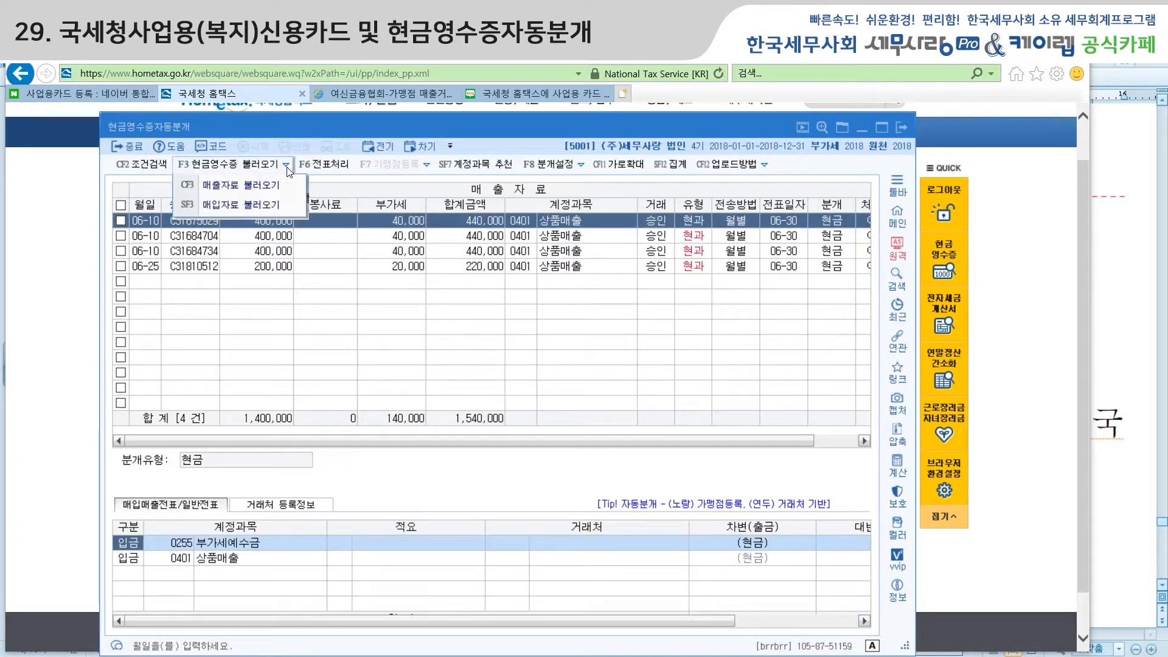
pyautogui.click(266, 205)
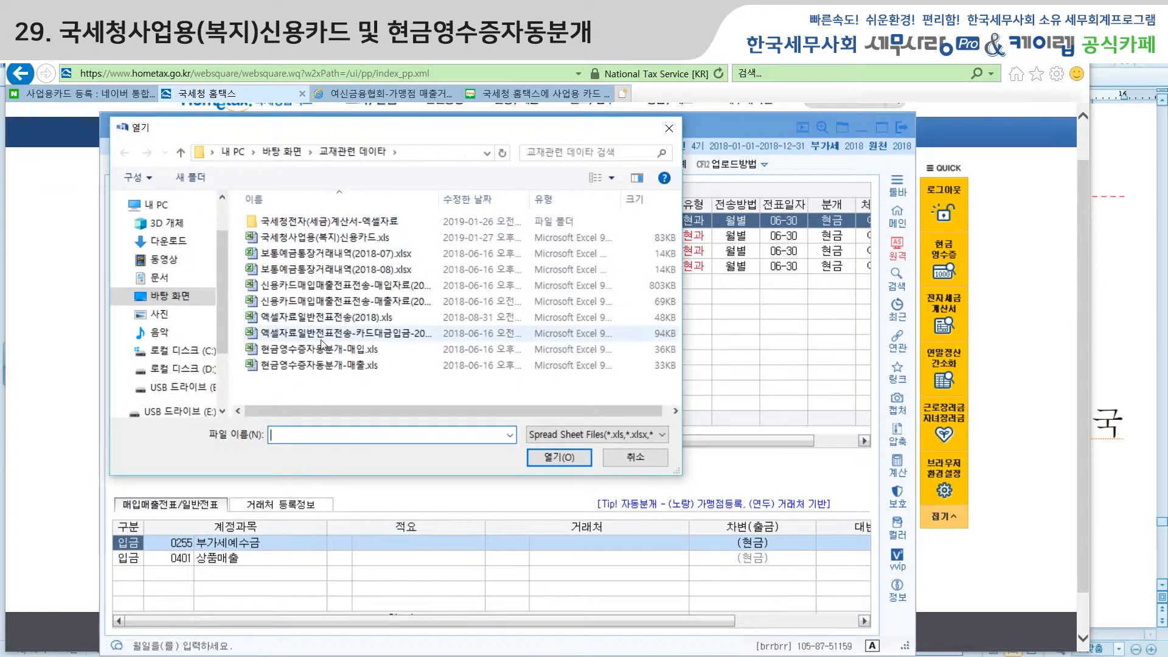
pyautogui.click(295, 350)
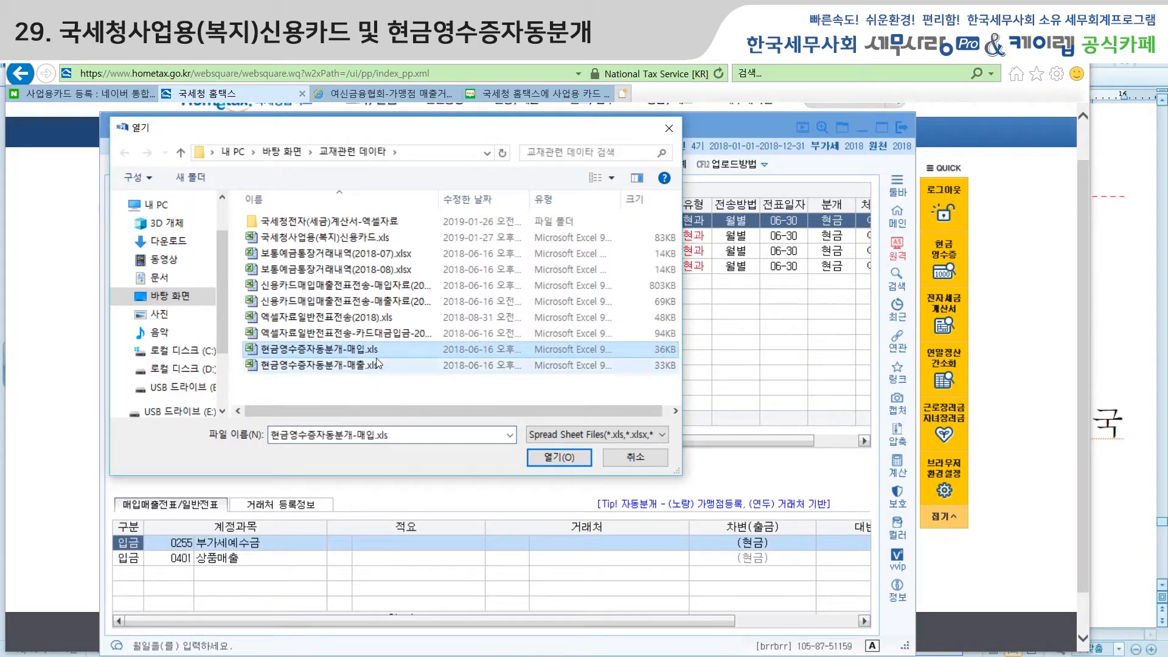
pyautogui.click(556, 456)
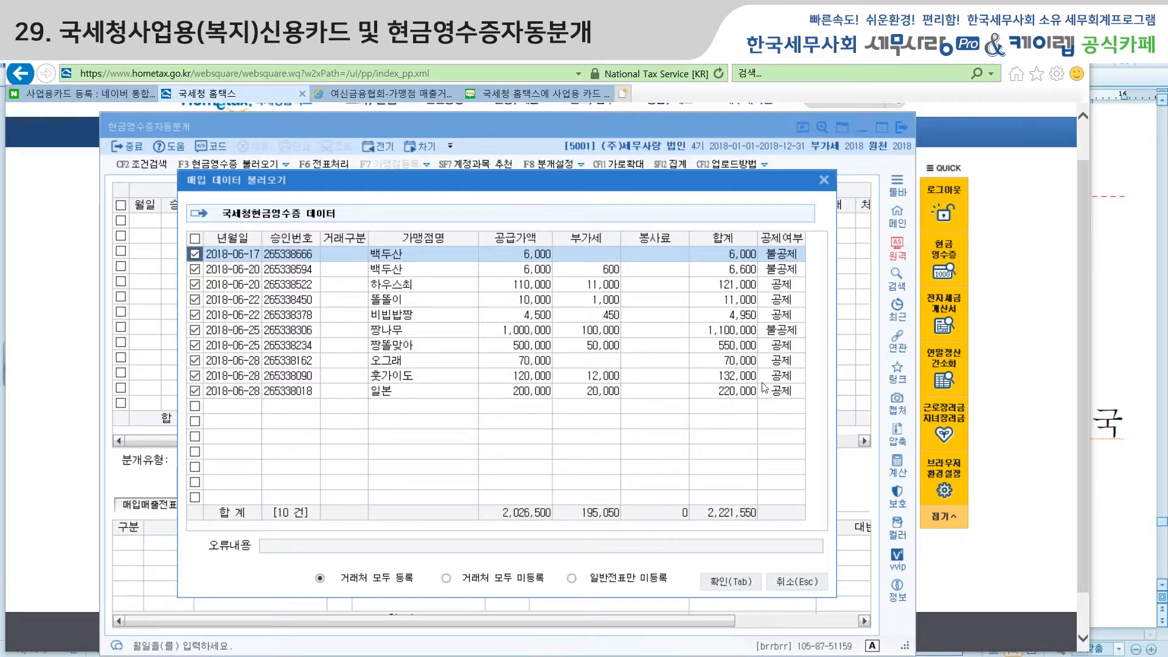
pyautogui.click(728, 581)
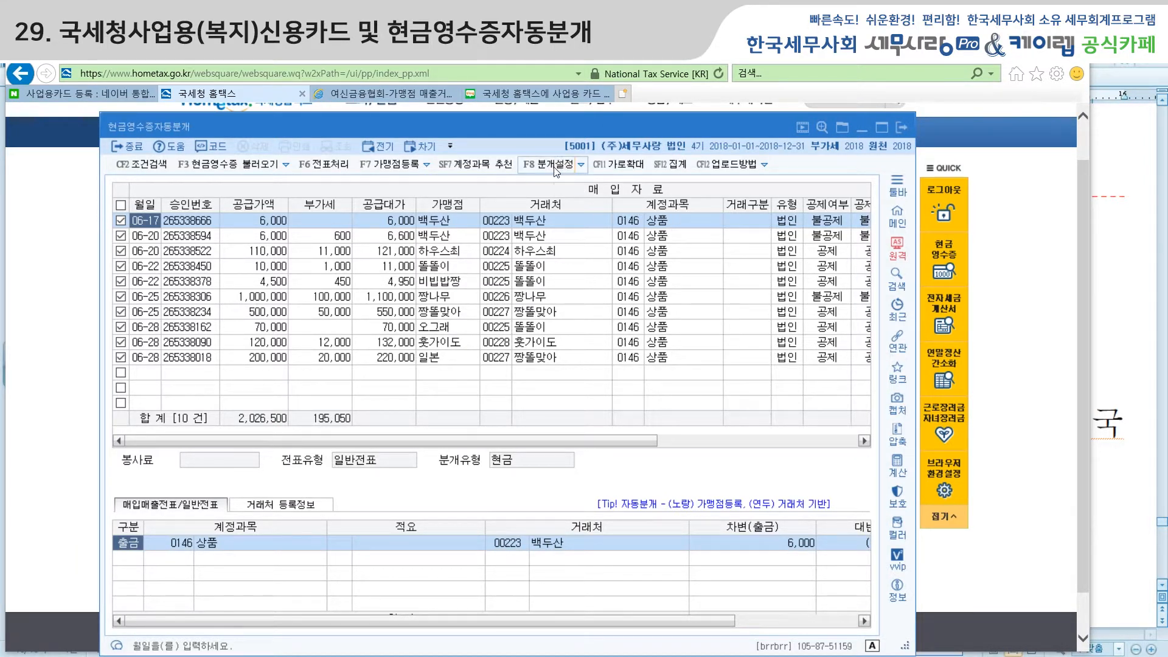
# In 분개설정, set the purchase 해당계정(차변) to 0811 복리후생비 and apply it to the loaded rows with 일괄분개 설정 enabled
pyautogui.click(569, 164)
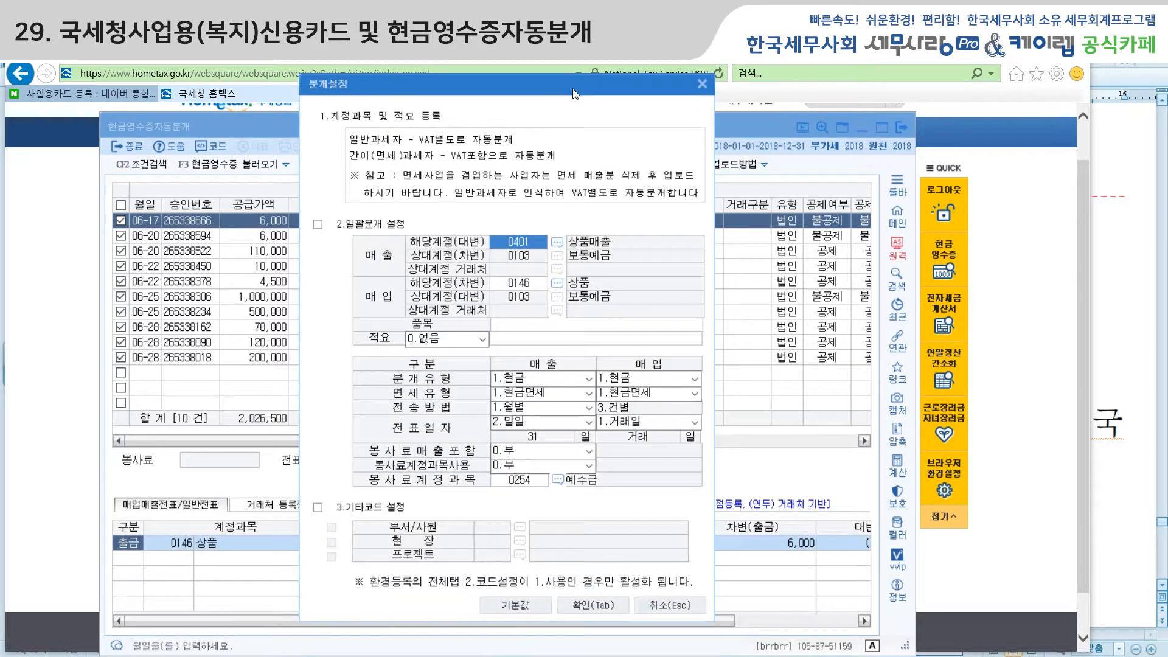
pyautogui.click(528, 284)
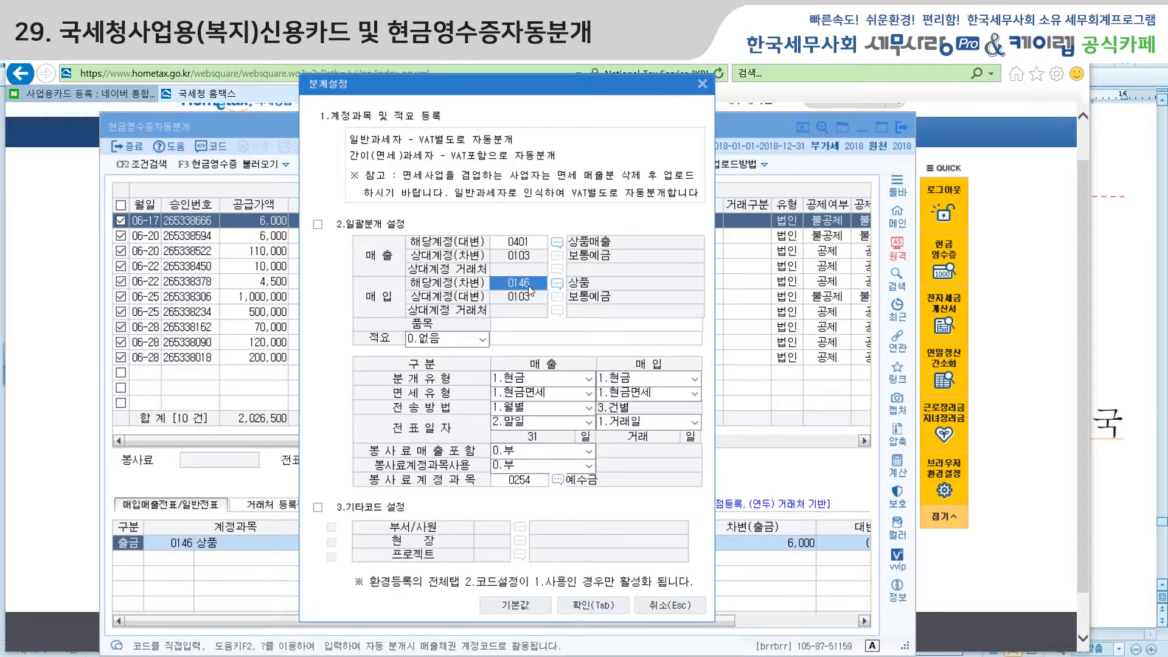
pyautogui.write('811')
pyautogui.press('Return')
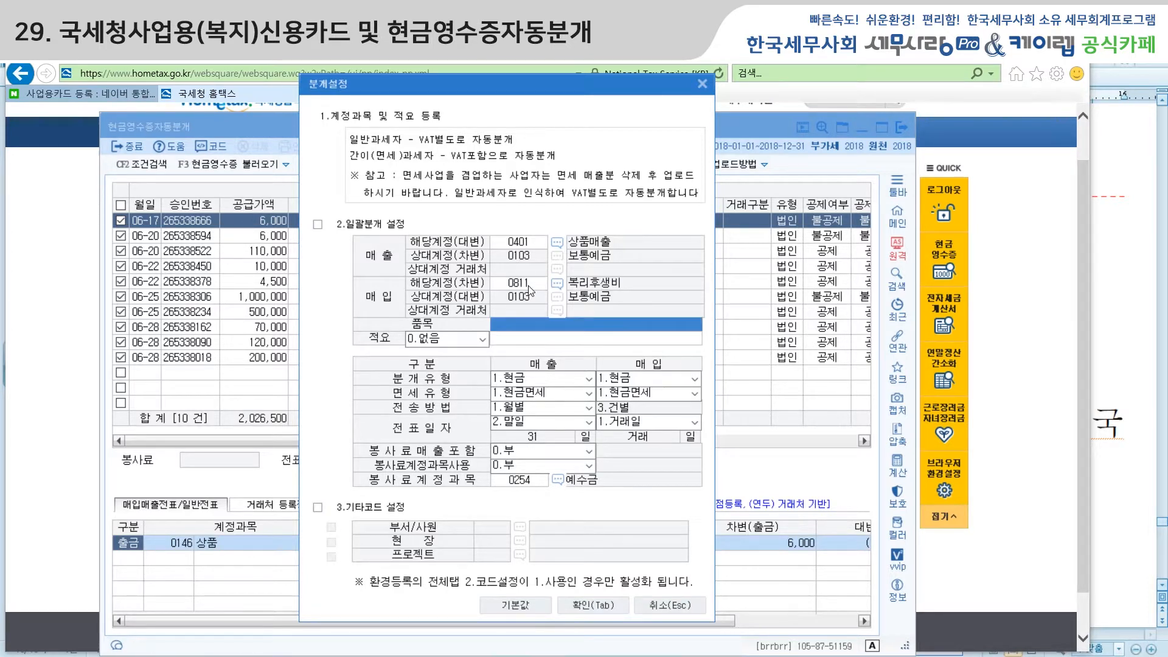
pyautogui.click(318, 224)
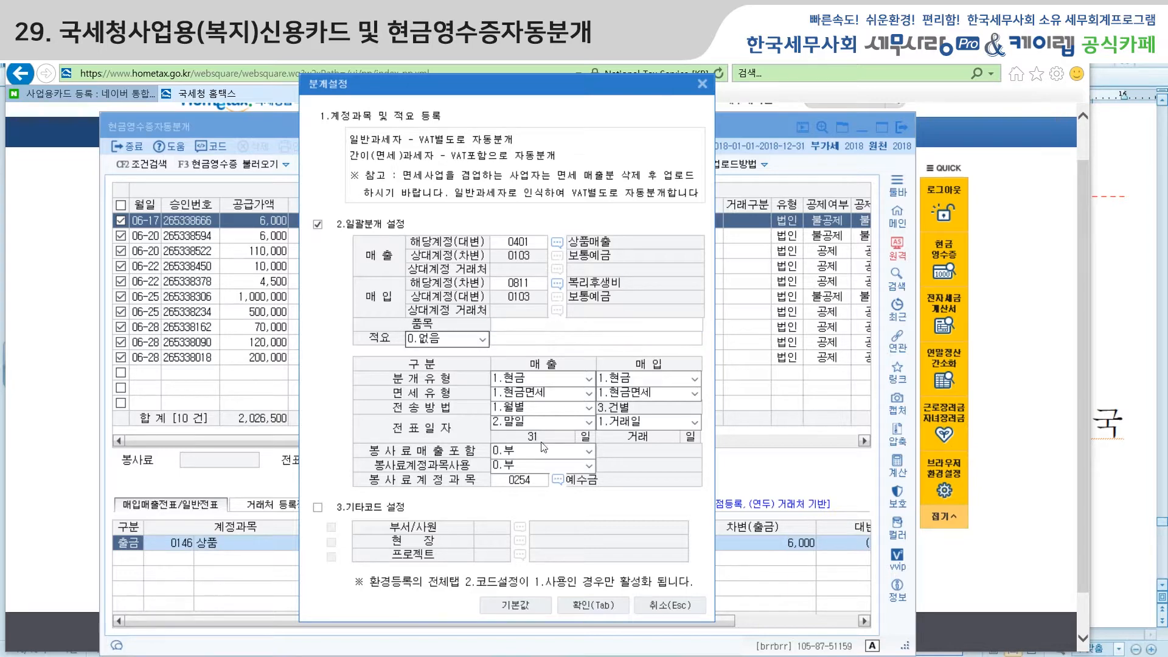
pyautogui.click(604, 604)
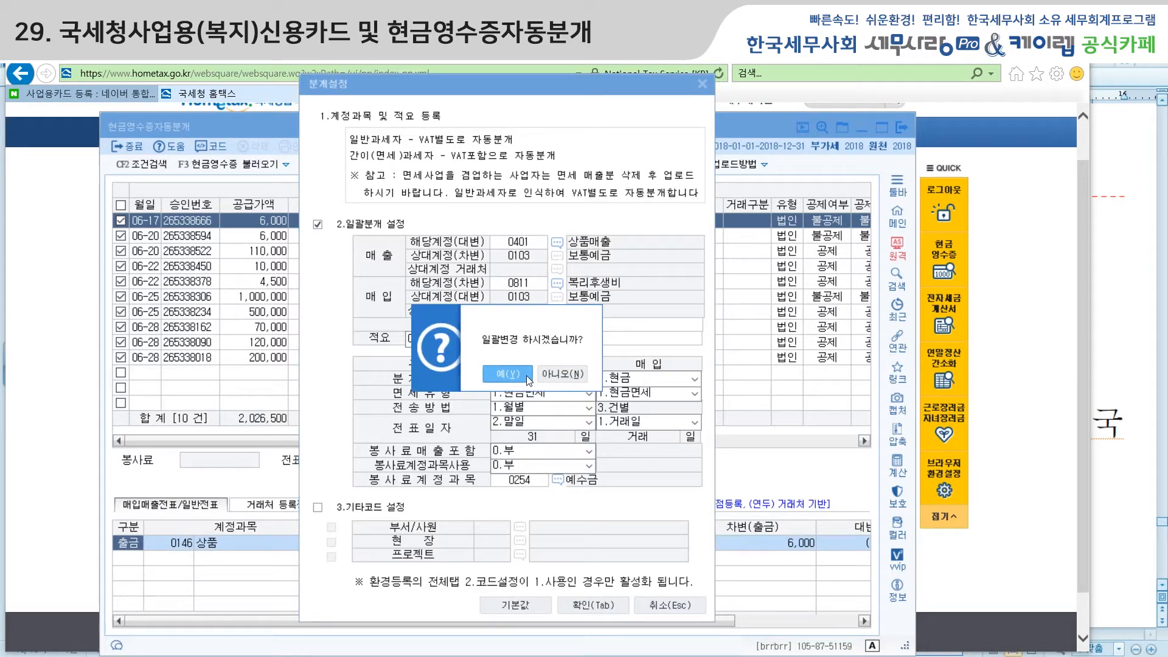
pyautogui.click(527, 375)
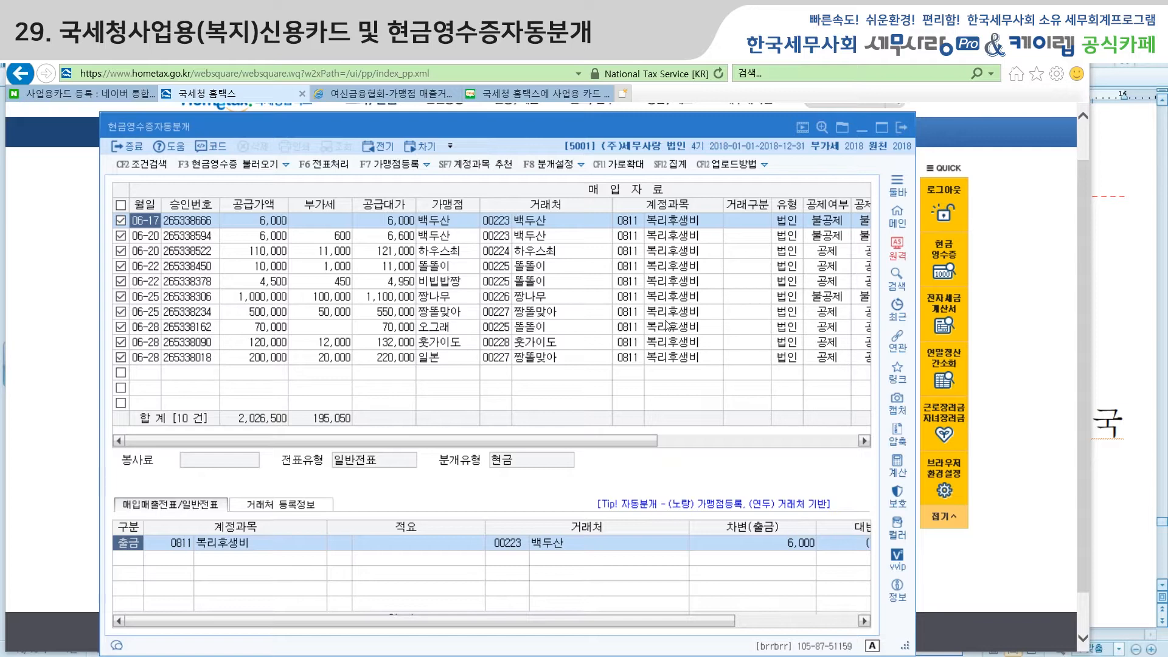
# Process all checked cash receipt purchase rows into vouchers through 전표처리
pyautogui.click(323, 170)
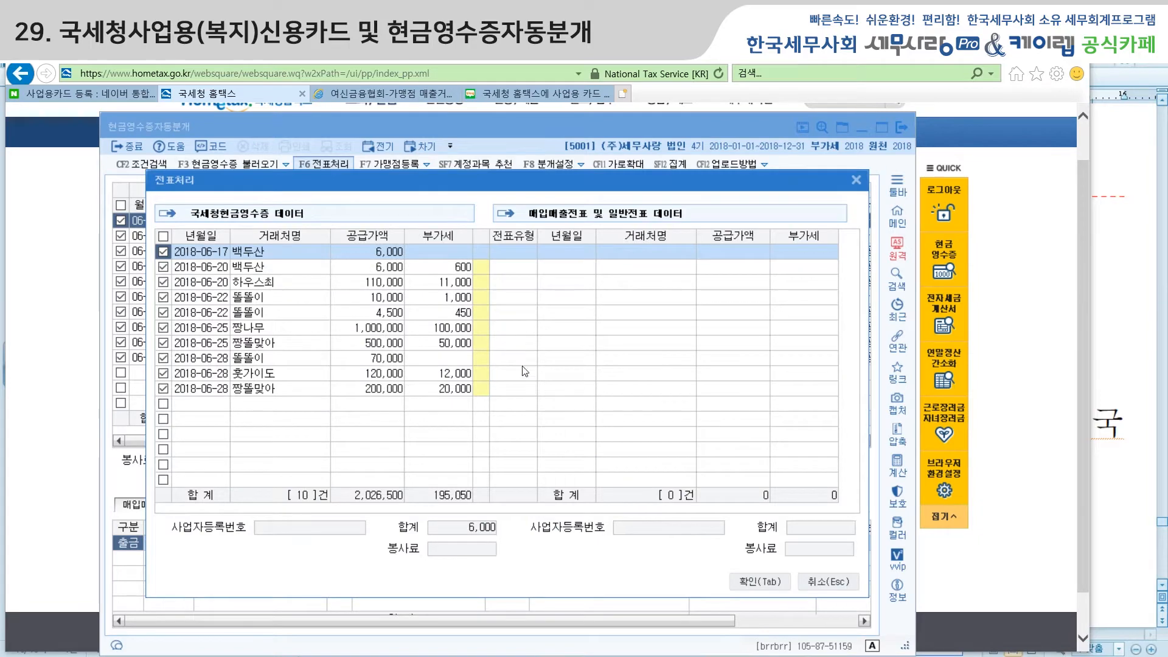
pyautogui.click(767, 578)
pyautogui.click(458, 432)
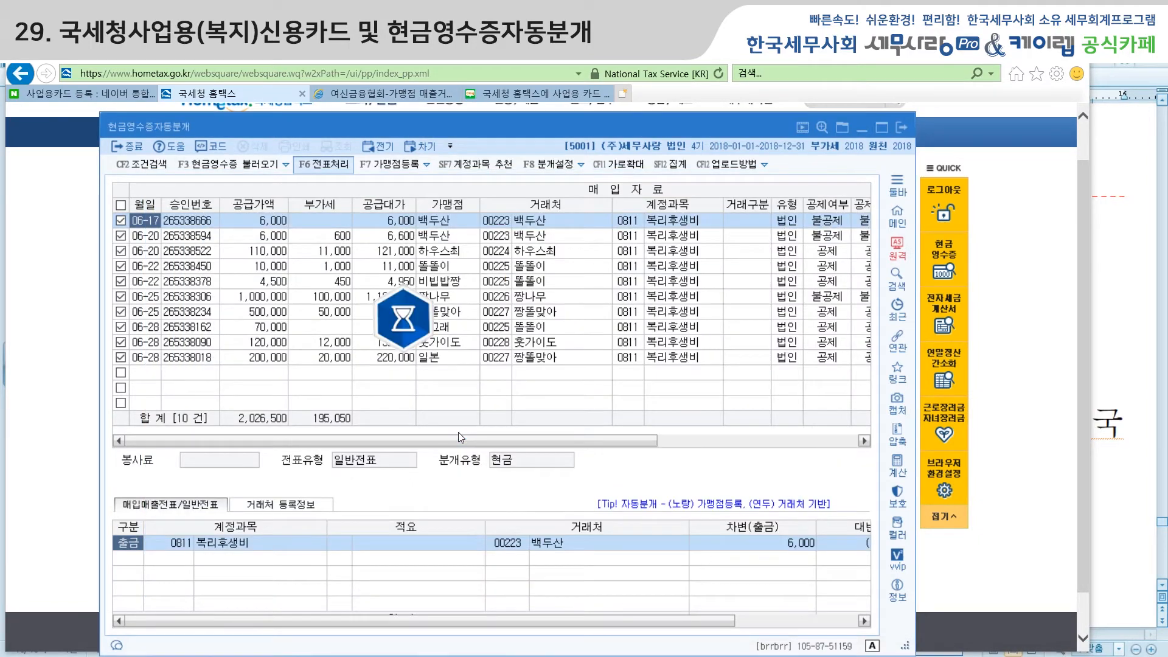
pyautogui.click(581, 425)
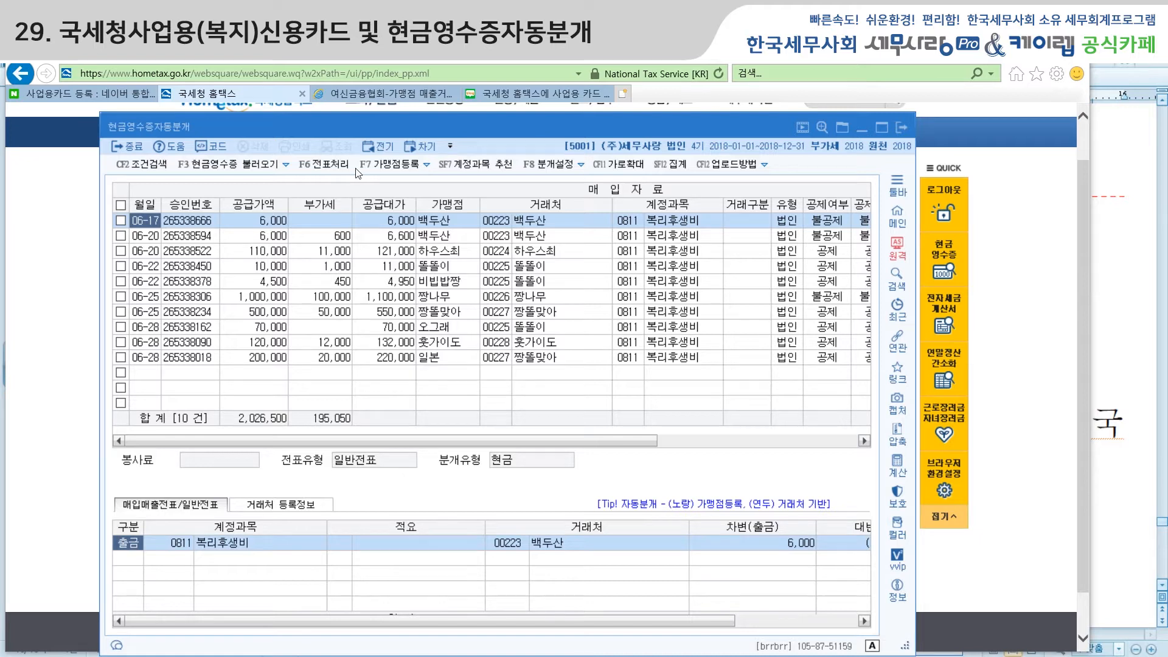
# Examine the period and login fields of the 현금영수증 불러오기 dialog for 매입, leaving it without loading data
pyautogui.click(249, 164)
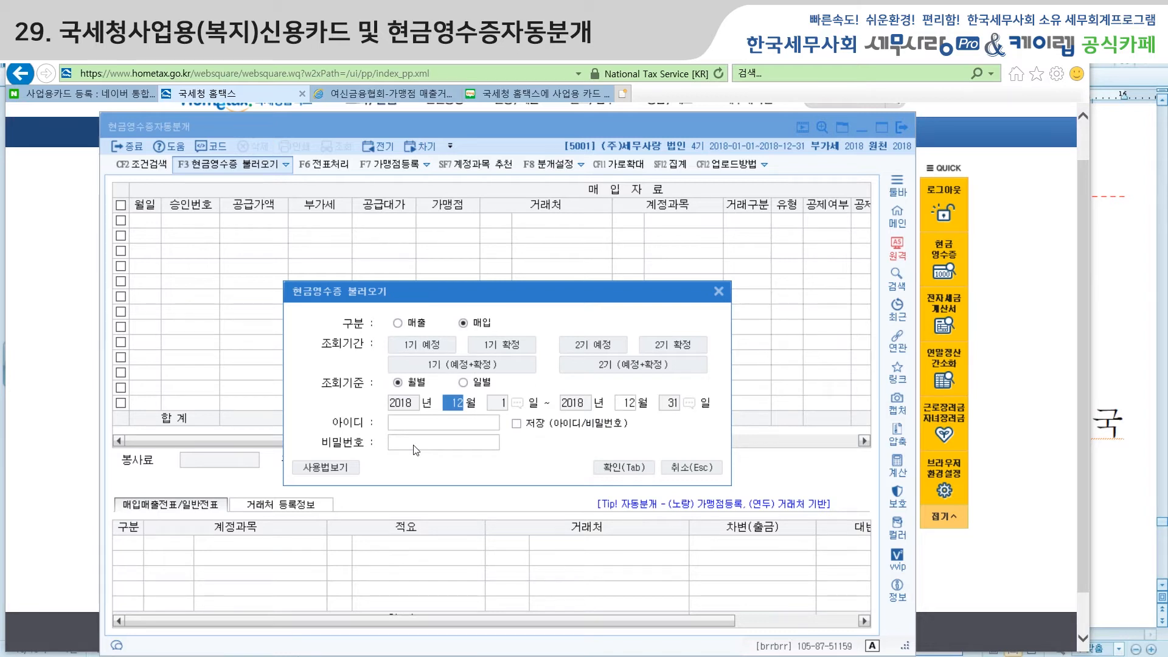
pyautogui.click(719, 292)
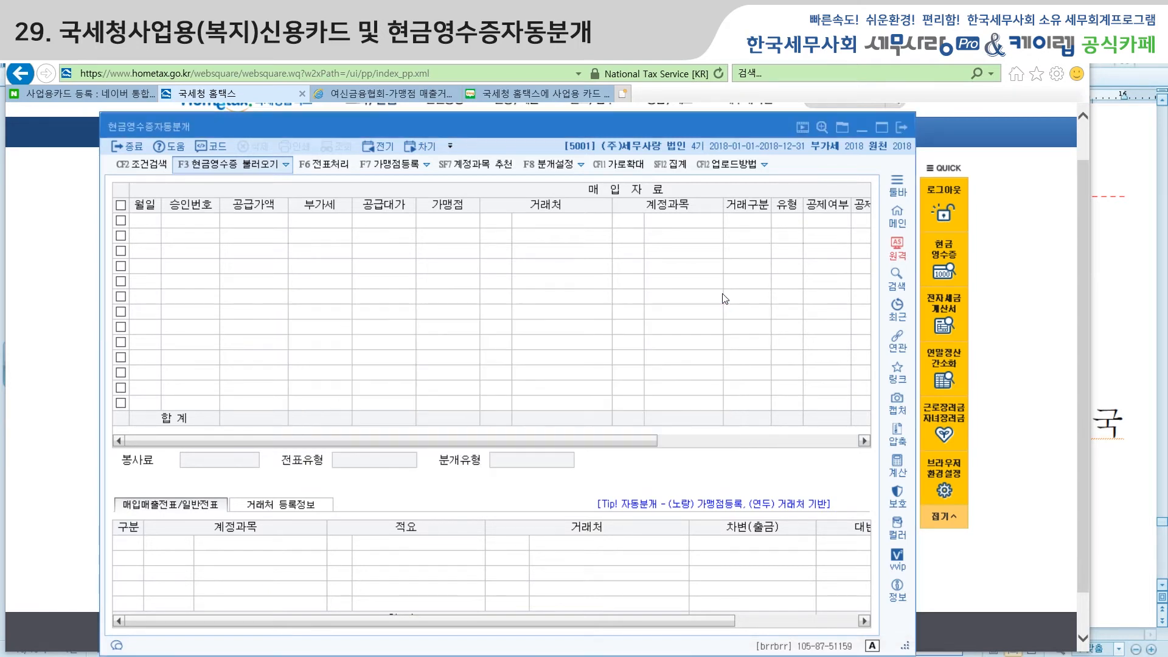